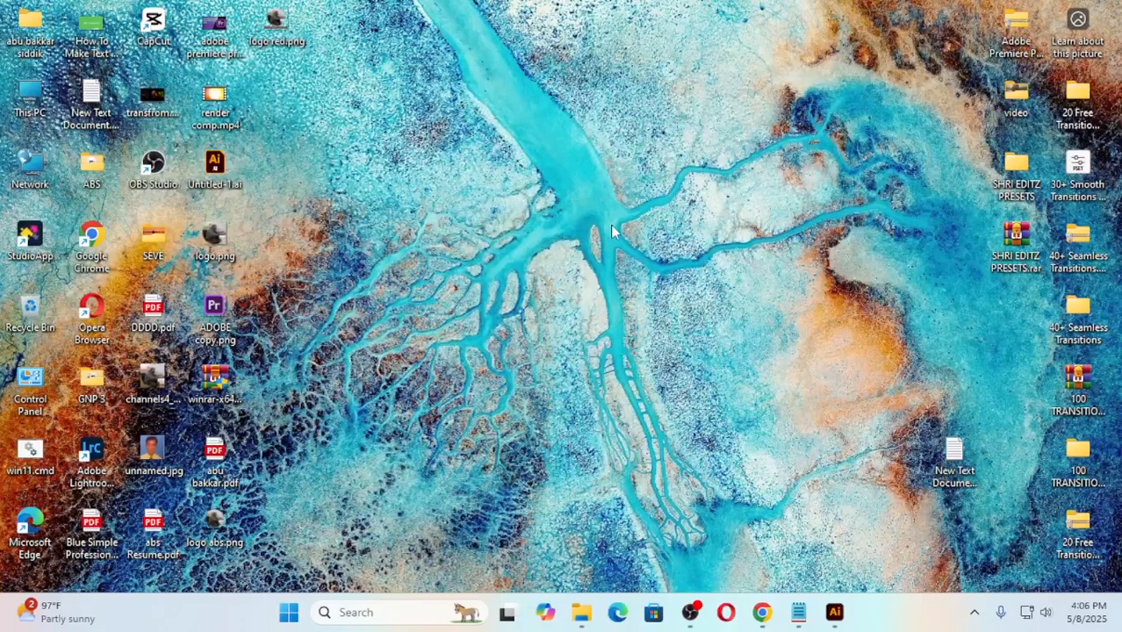
Step: Switch to Illustrator and examine the finished line-art flower pattern on its black background
left_click(835, 613)
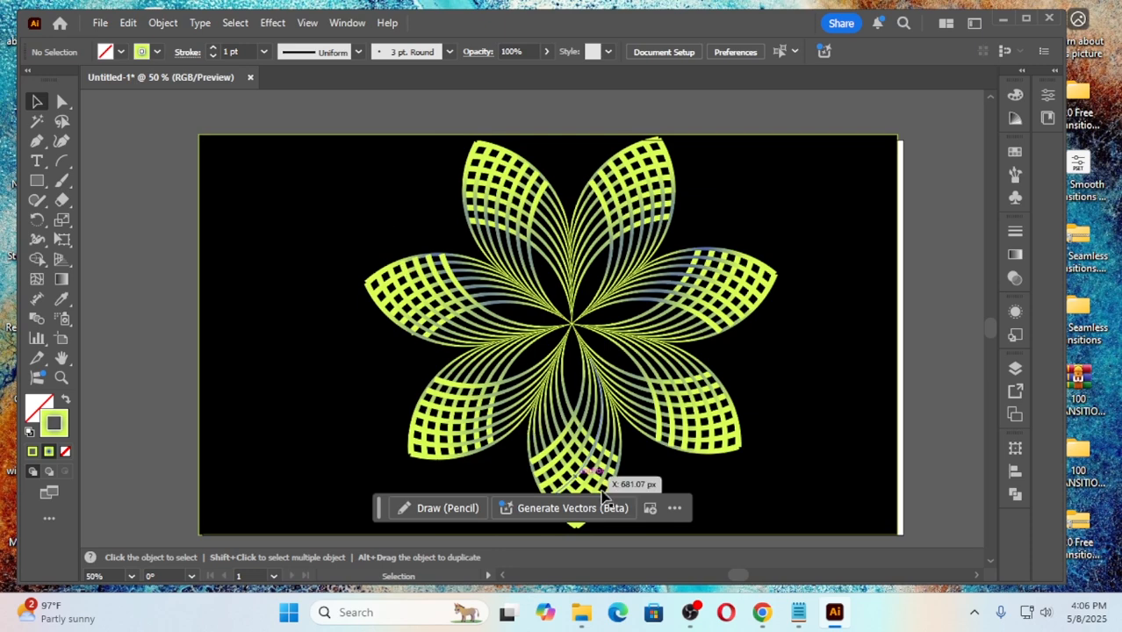
scroll(939, 327, "down", 2)
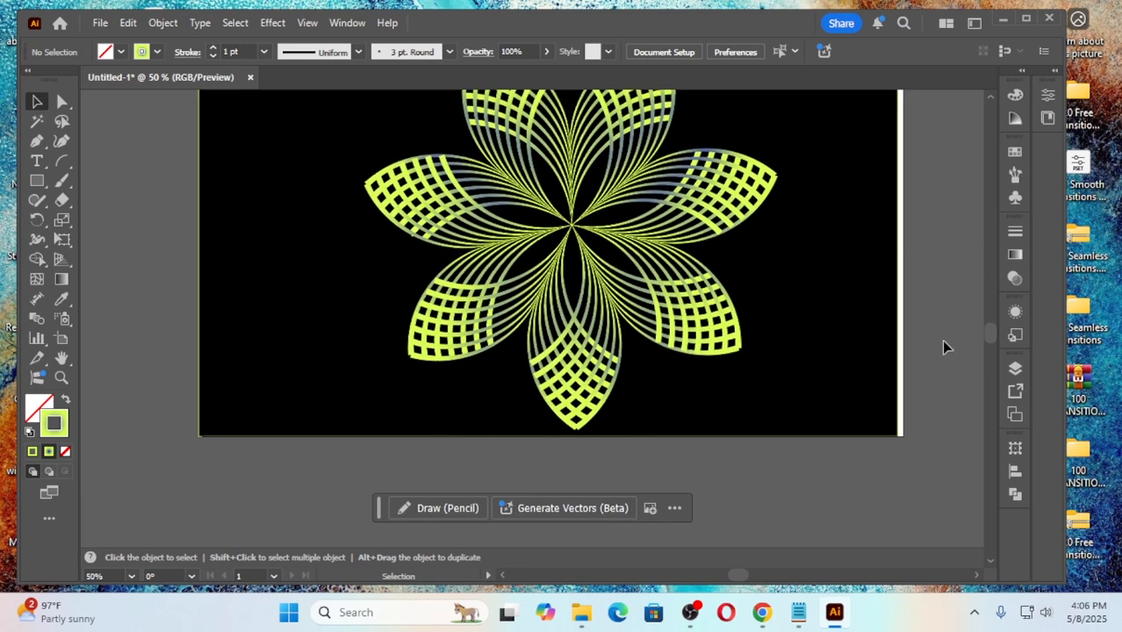
scroll(945, 353, "down", 2)
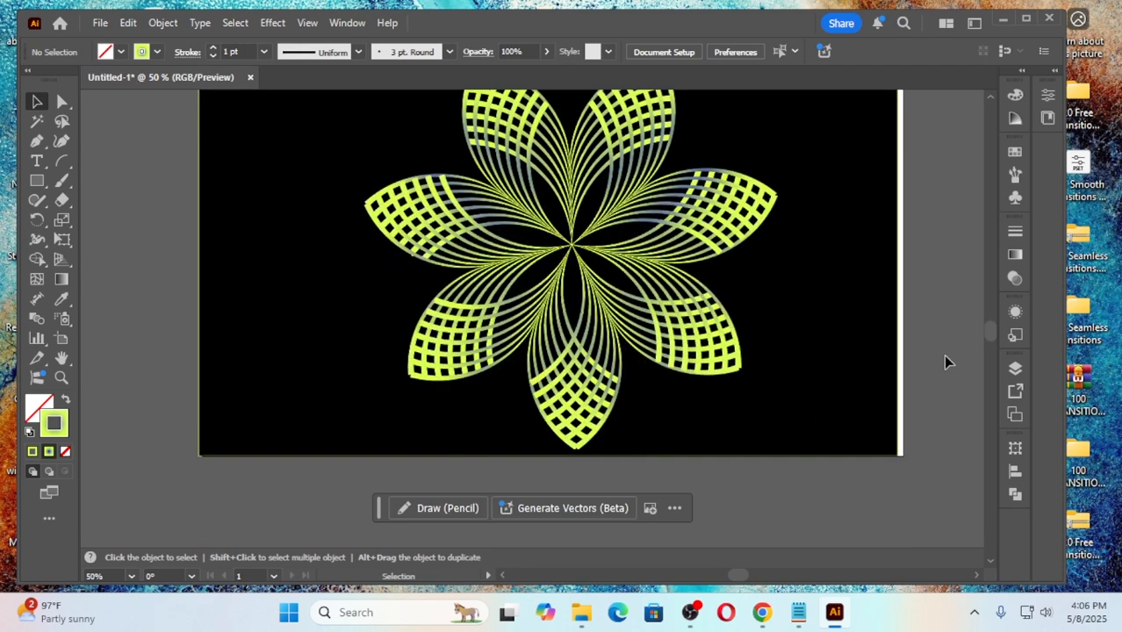
scroll(943, 358, "up", 3)
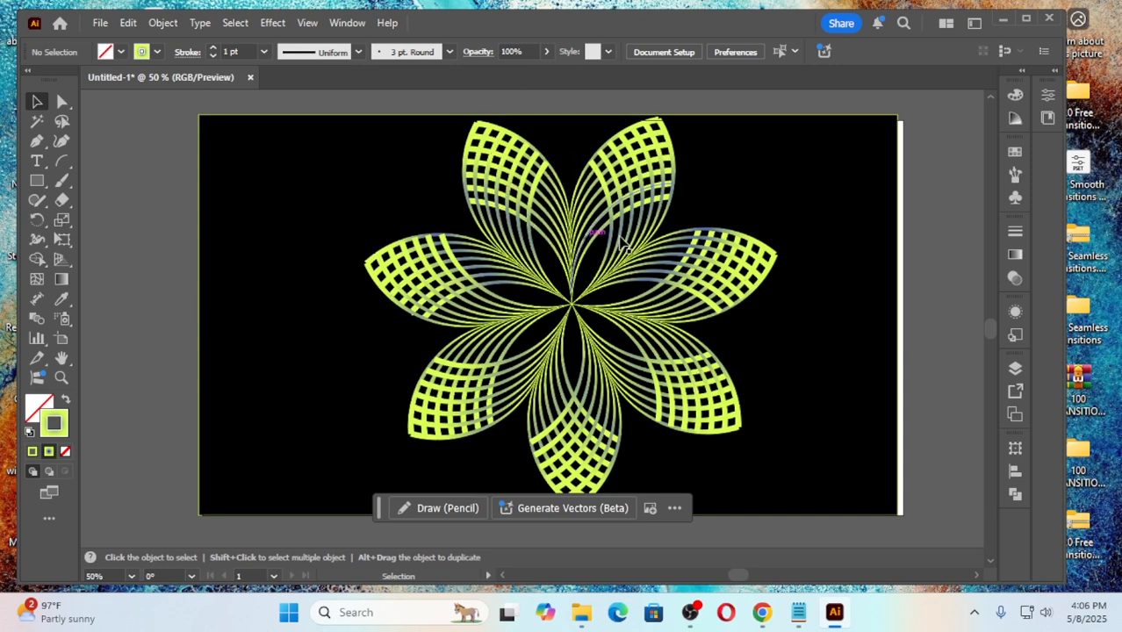
Step: Close Illustrator with the flower document and dismiss the desktop picture's information card
left_click(1049, 17)
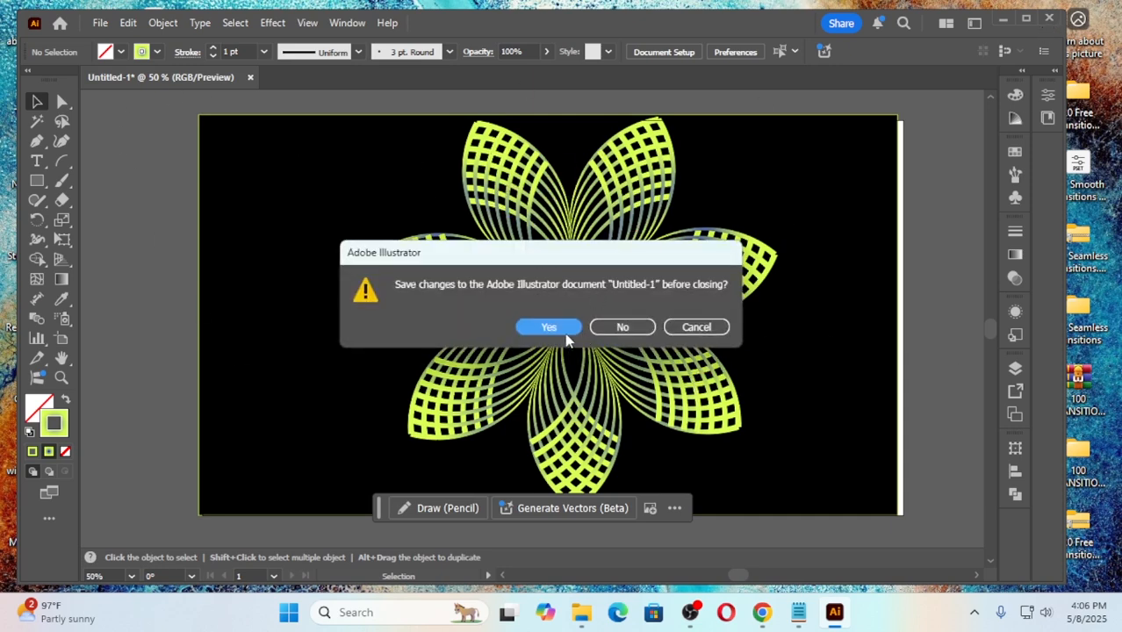
key("Escape")
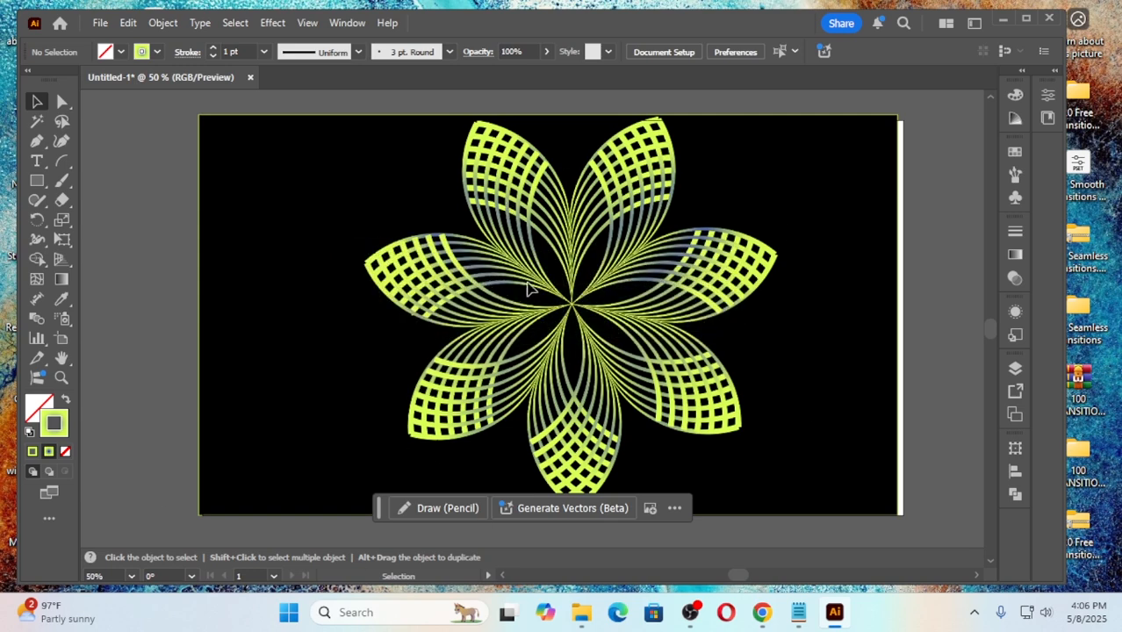
left_click(1048, 19)
left_click(1078, 20)
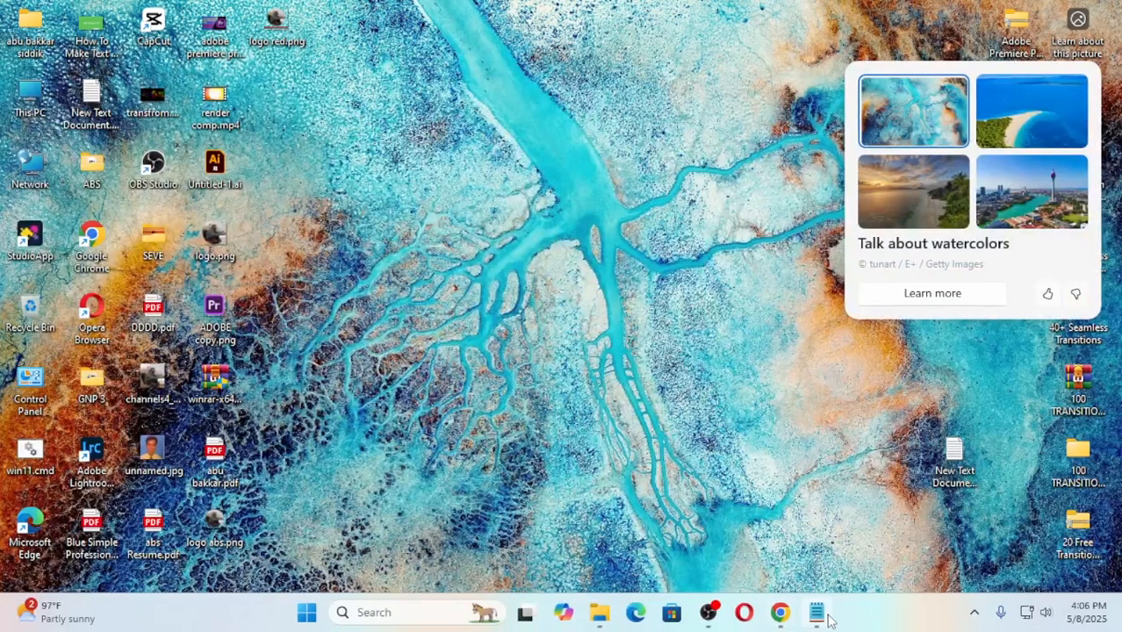
left_click(585, 186)
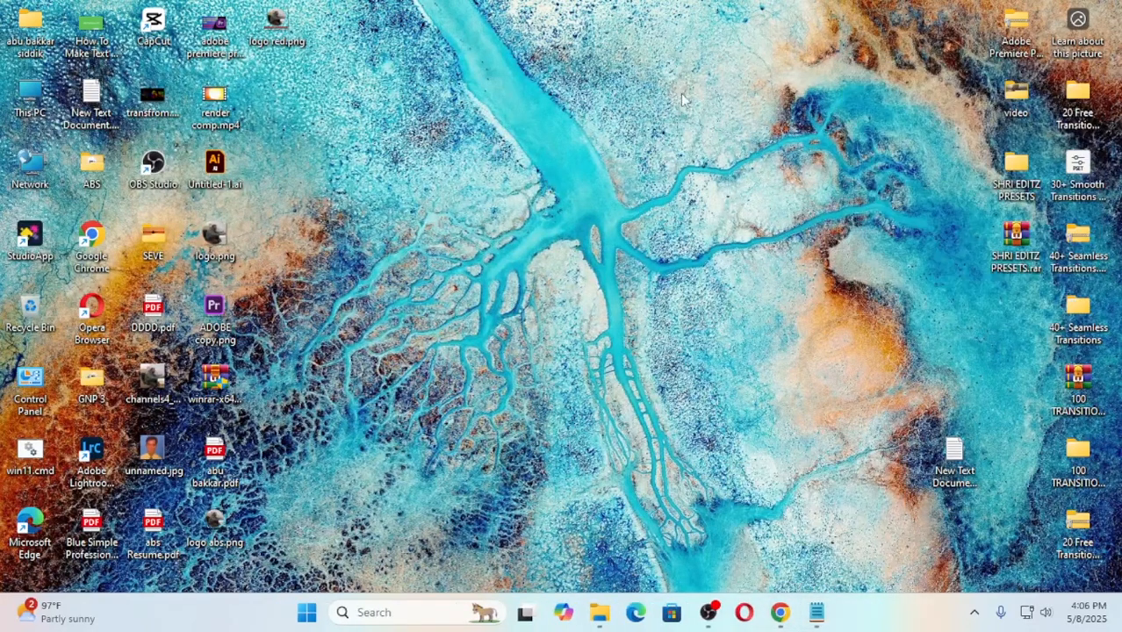
Step: Launch Adobe Illustrator 2025 and create a new 1280 x 720 px Web document in RGB Color
left_click(307, 612)
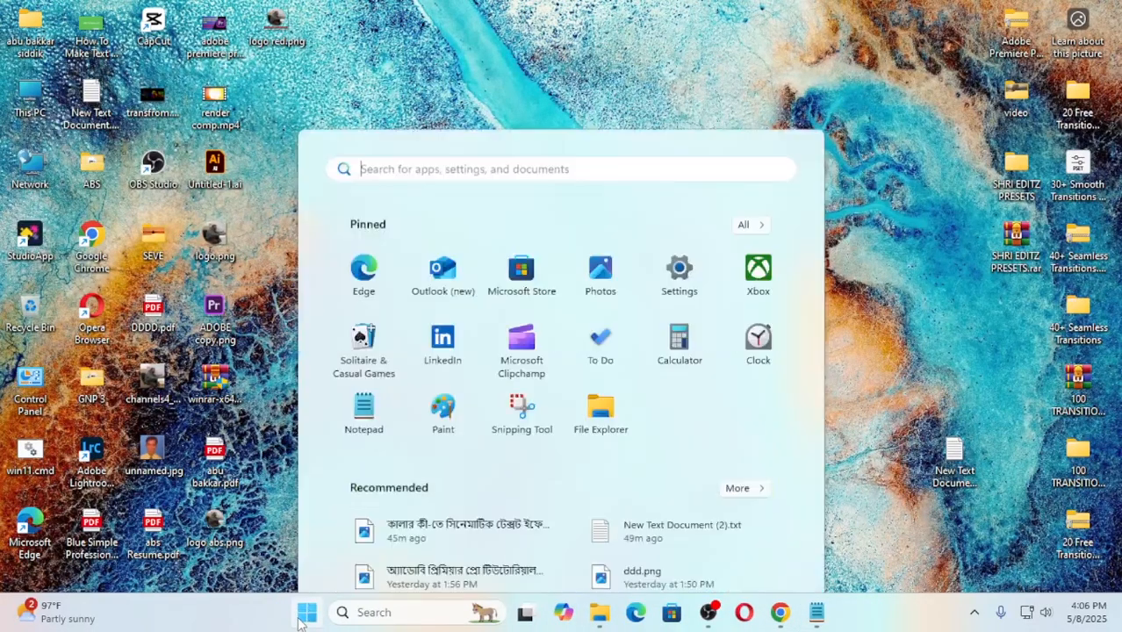
left_click(746, 131)
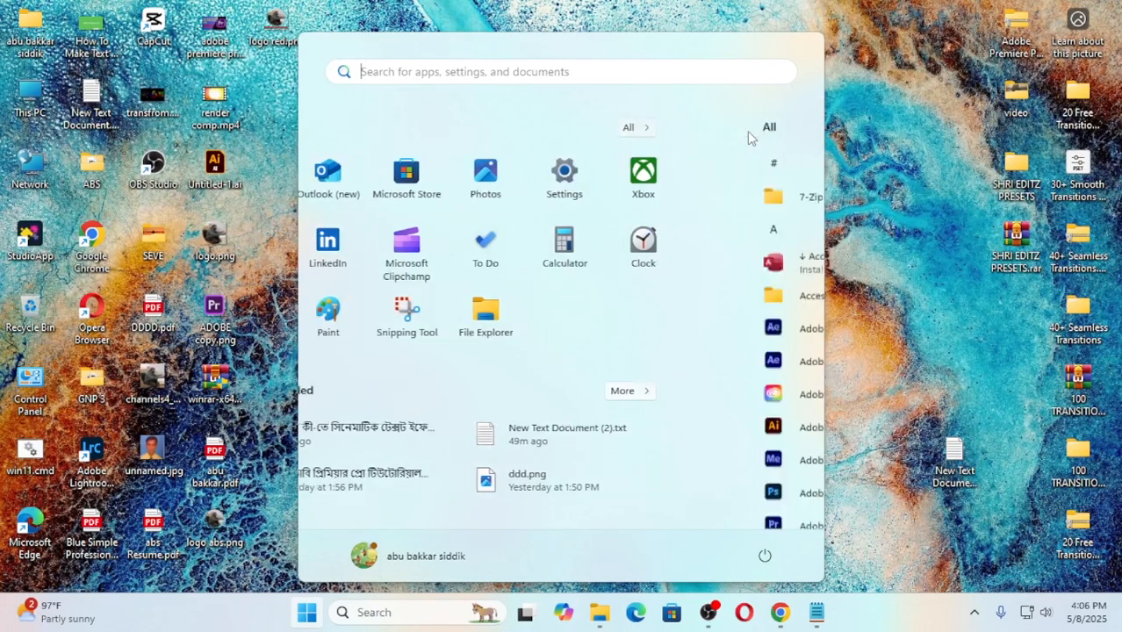
scroll(360, 345, "down", 2)
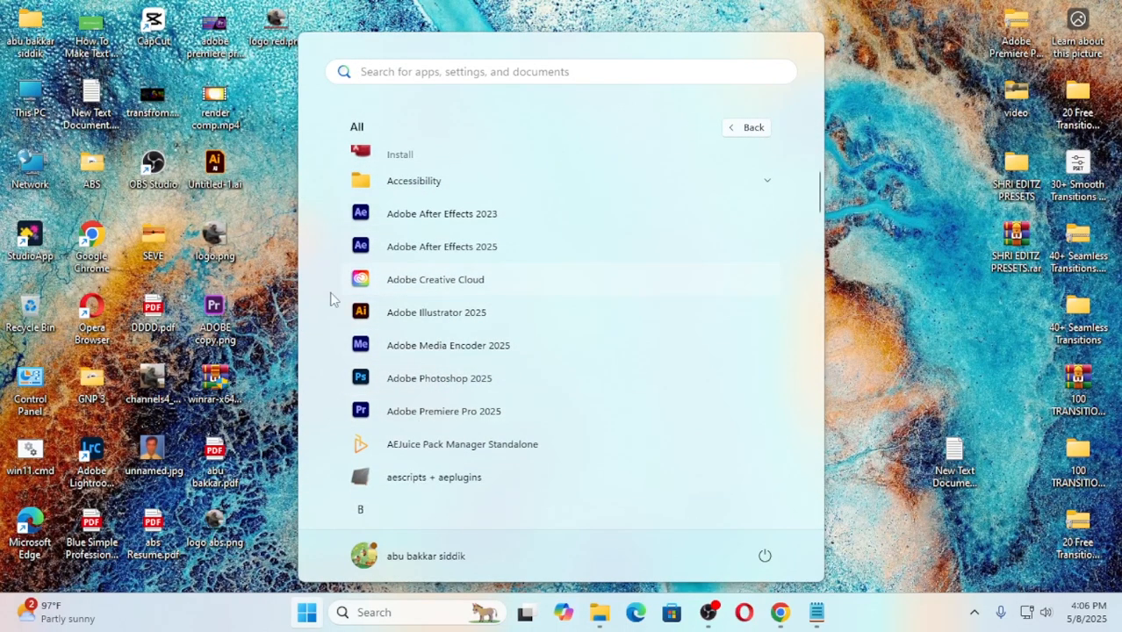
left_click(446, 314)
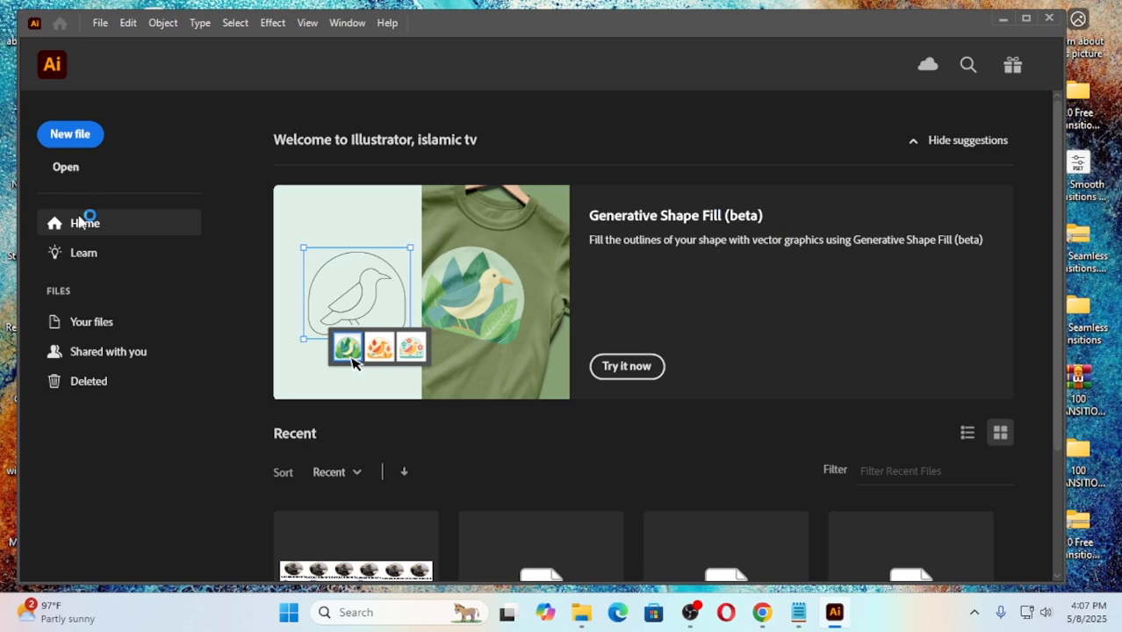
left_click(70, 134)
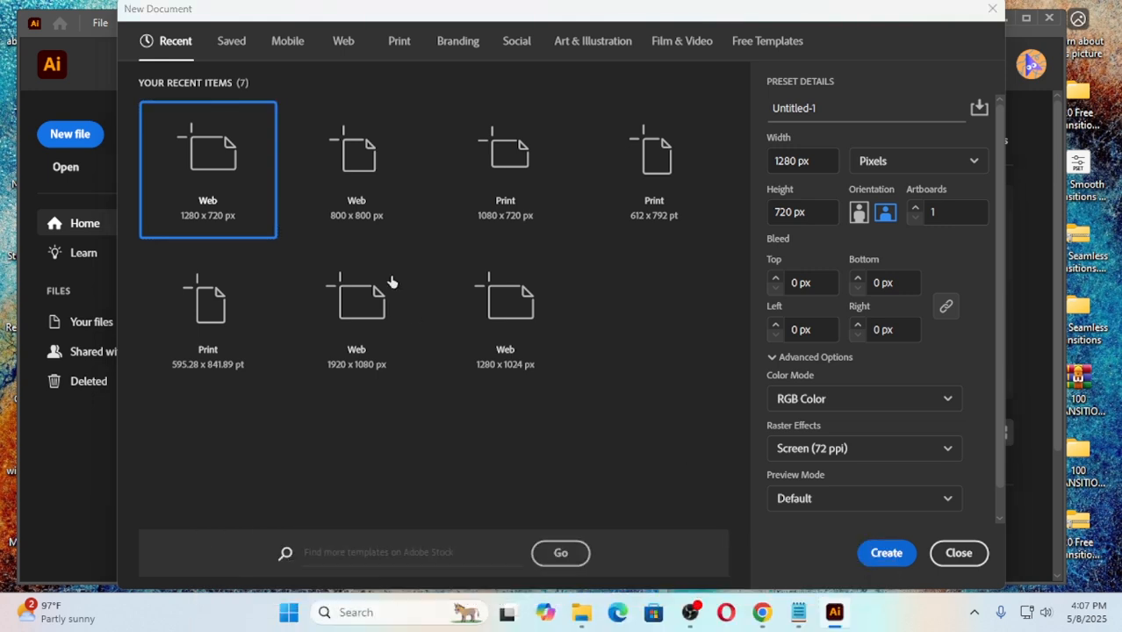
left_click(888, 556)
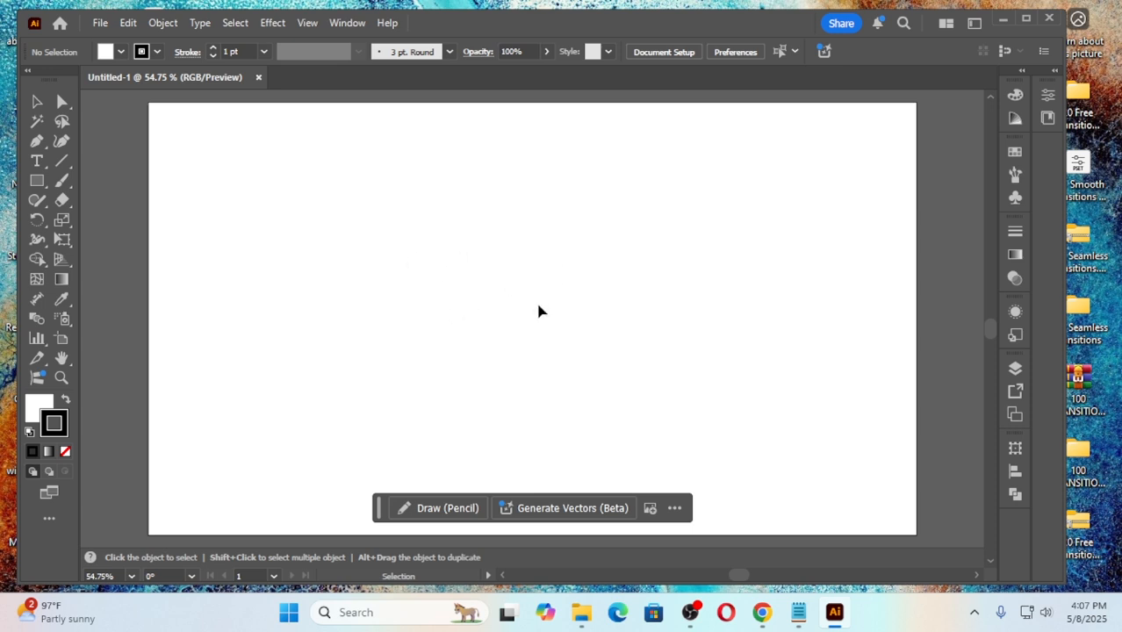
Step: Draw a quarter arc with the Arc tool above the artboard's centre, rising and curving to the right, discarding the tiny trial arc
left_click(61, 161)
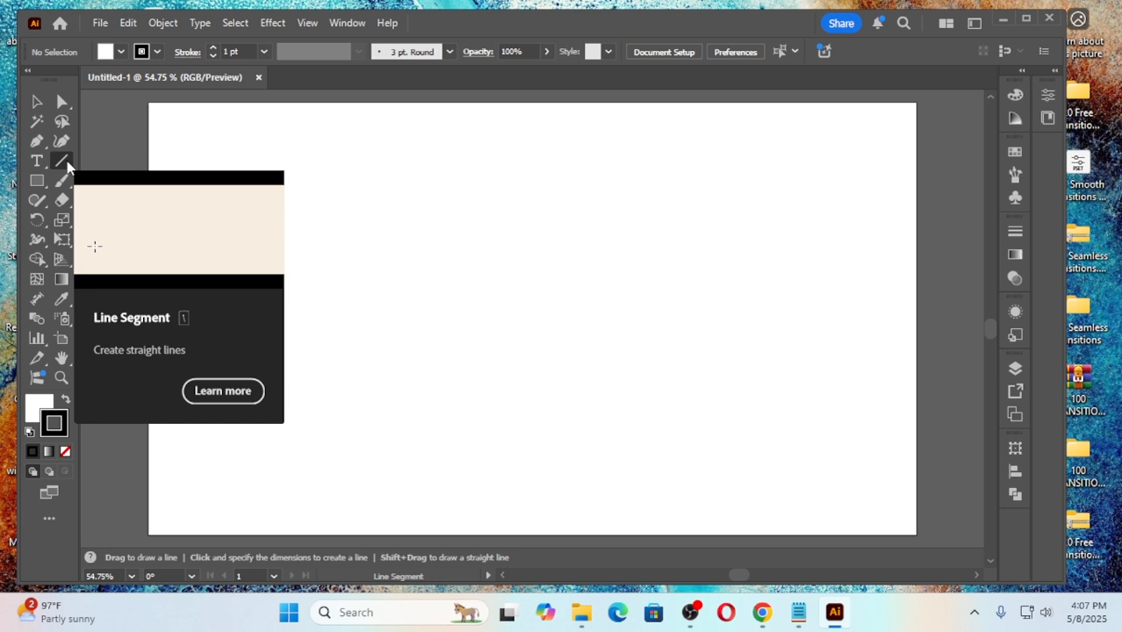
right_click(67, 161)
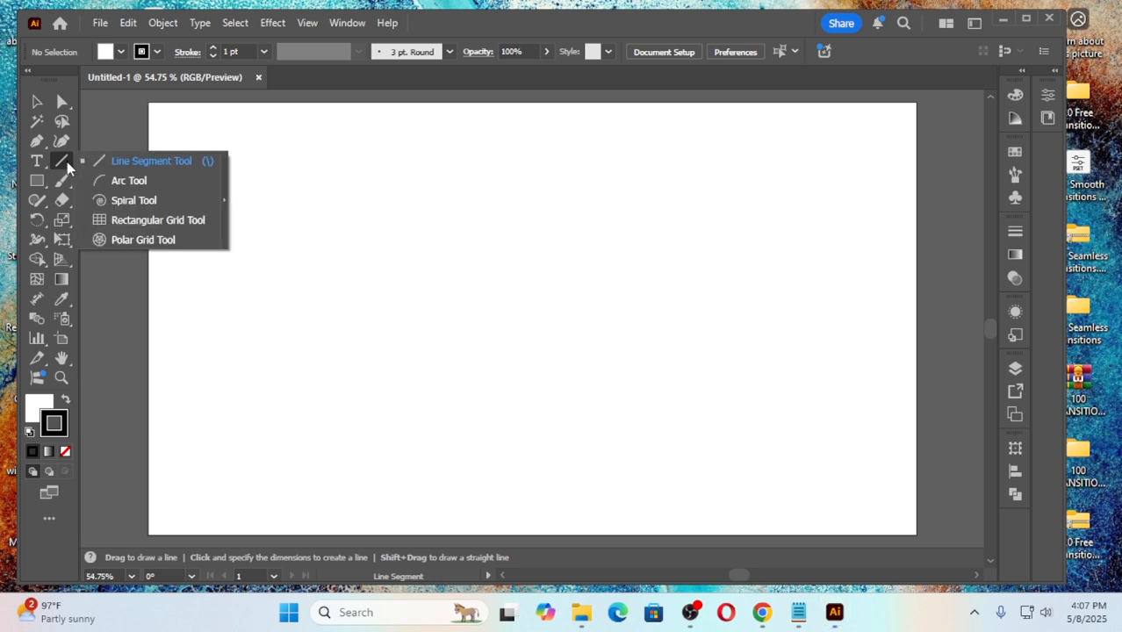
left_click(132, 182)
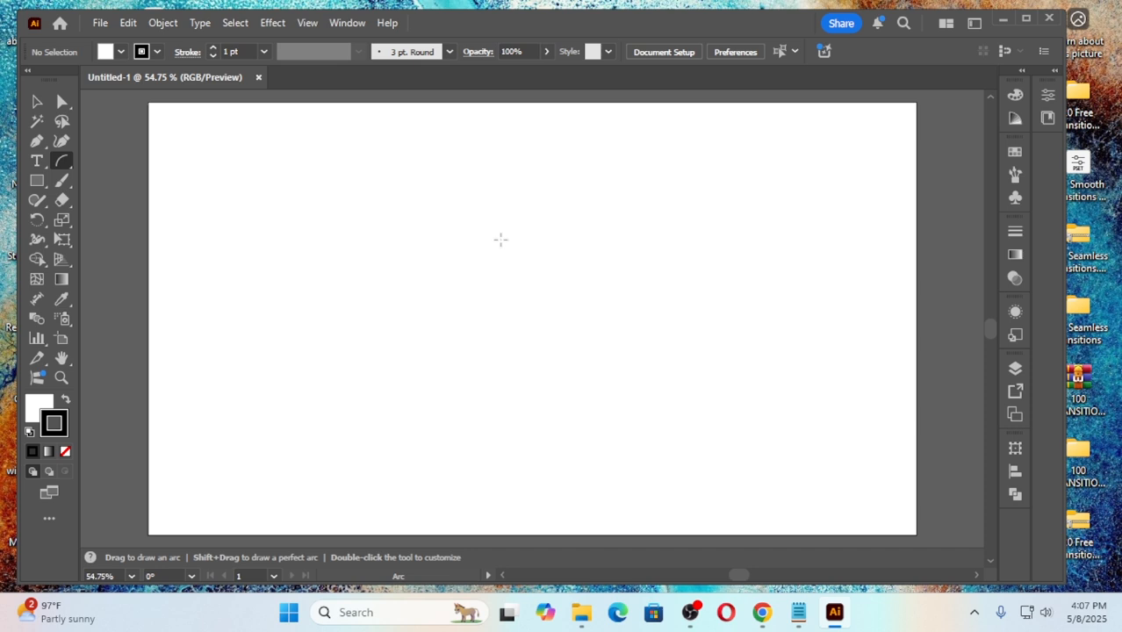
left_click_drag(500, 239, 489, 217)
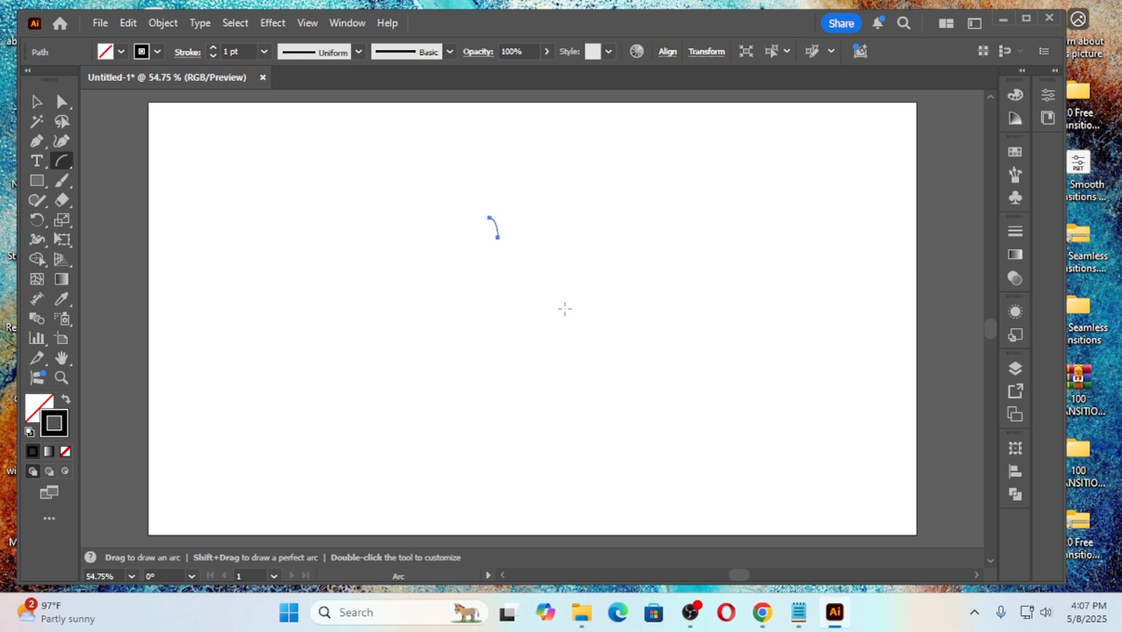
key("Delete")
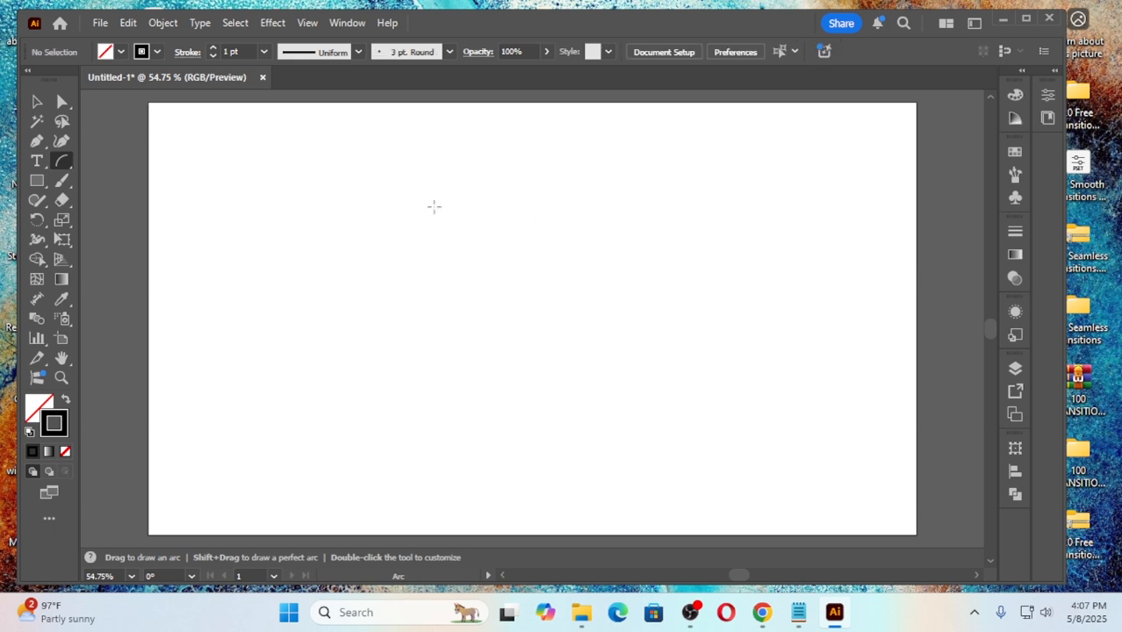
left_click_drag(455, 274, 516, 216)
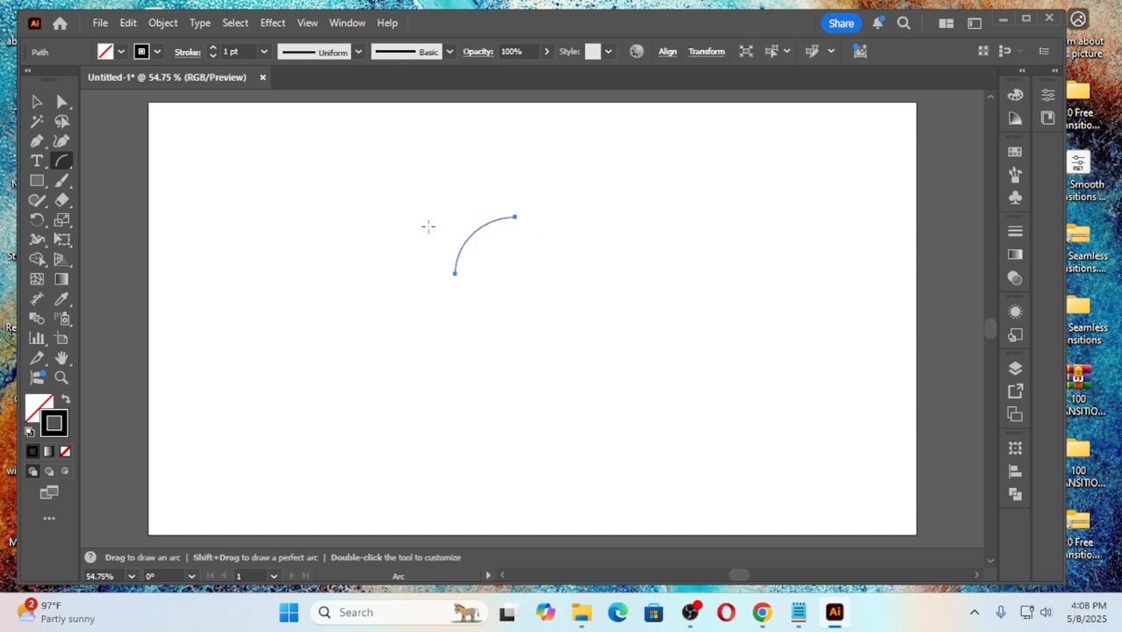
Step: Set the arc's stroke weight to 9 pt
left_click(214, 49)
left_click(214, 49)
left_click(213, 49)
left_click(213, 49)
left_click(214, 49)
left_click(214, 49)
left_click(214, 49)
left_click(213, 49)
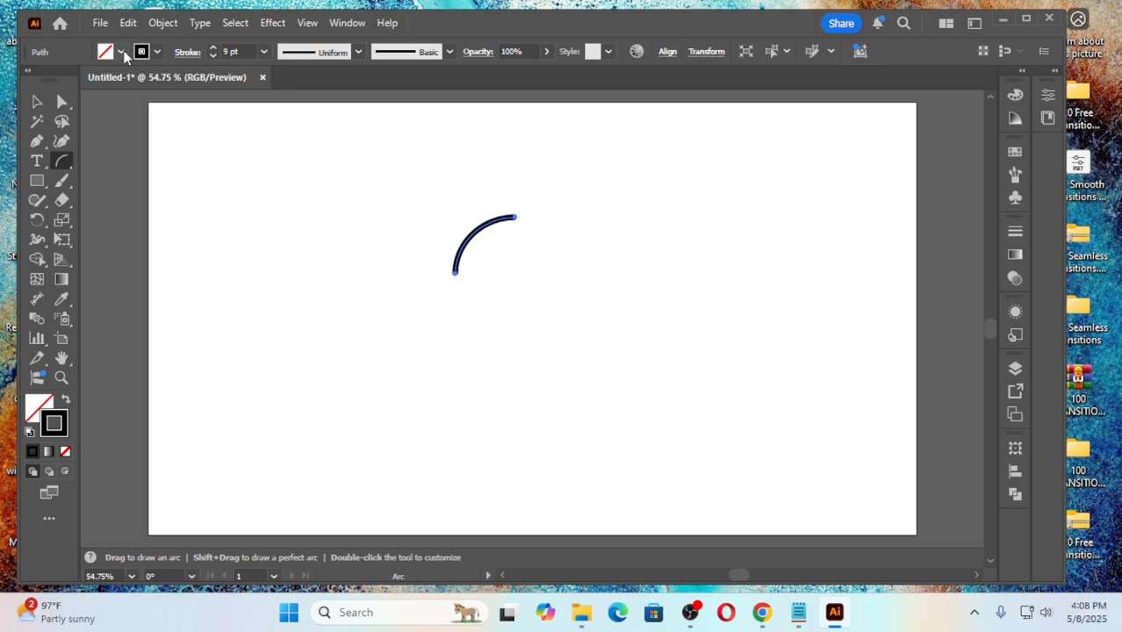
Step: Apply Width Profile 4 to the arc's stroke and flip the profile along the path
left_click(360, 52)
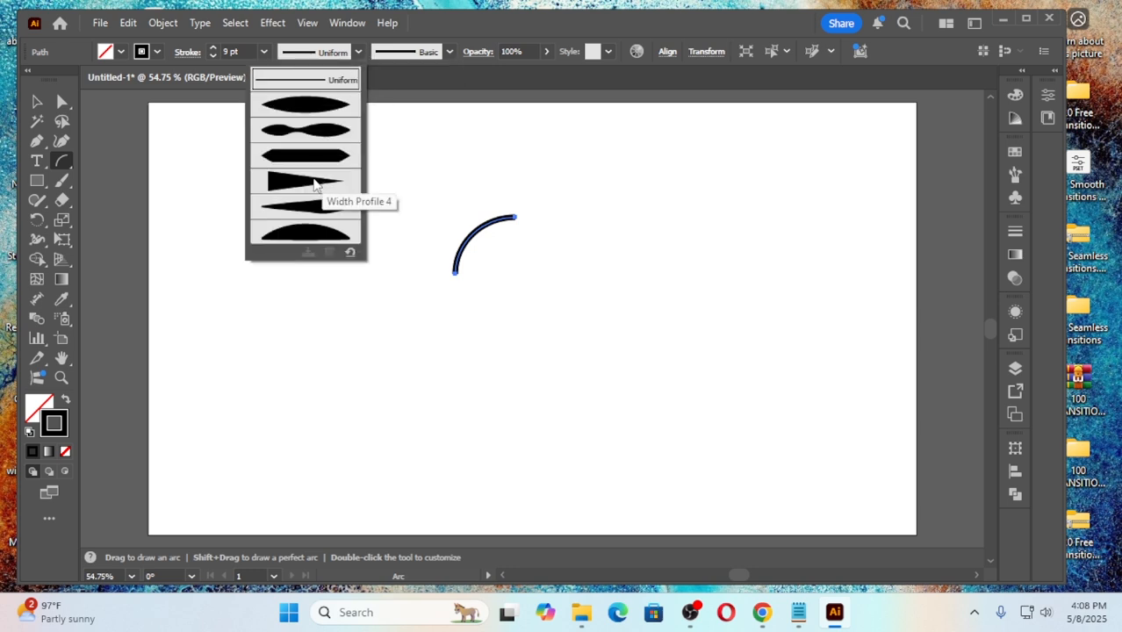
left_click(315, 184)
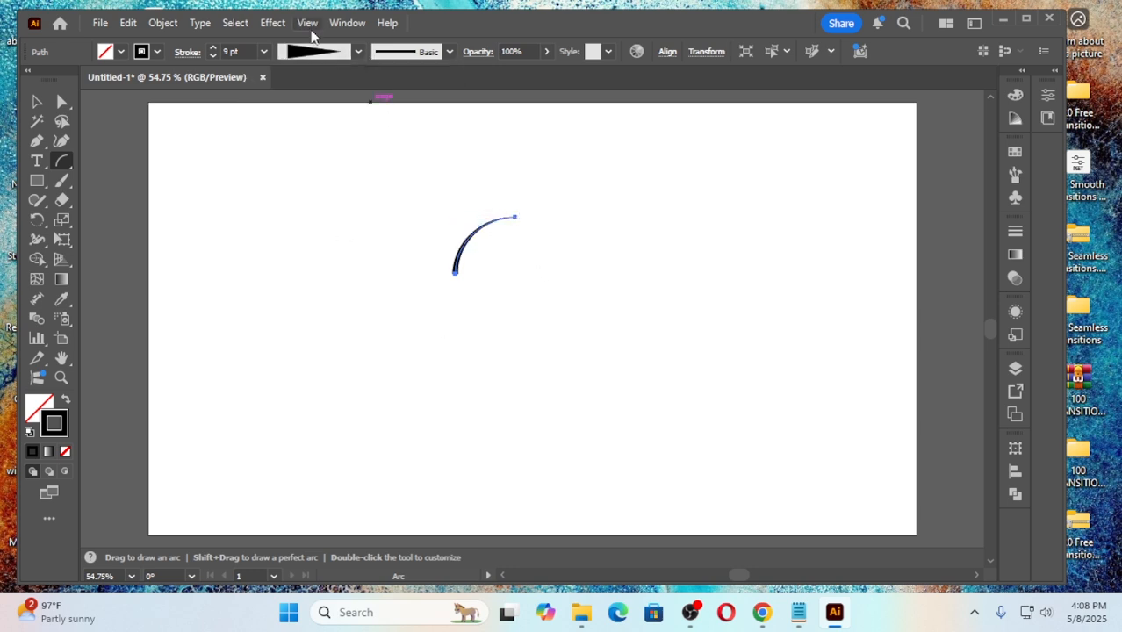
left_click(189, 53)
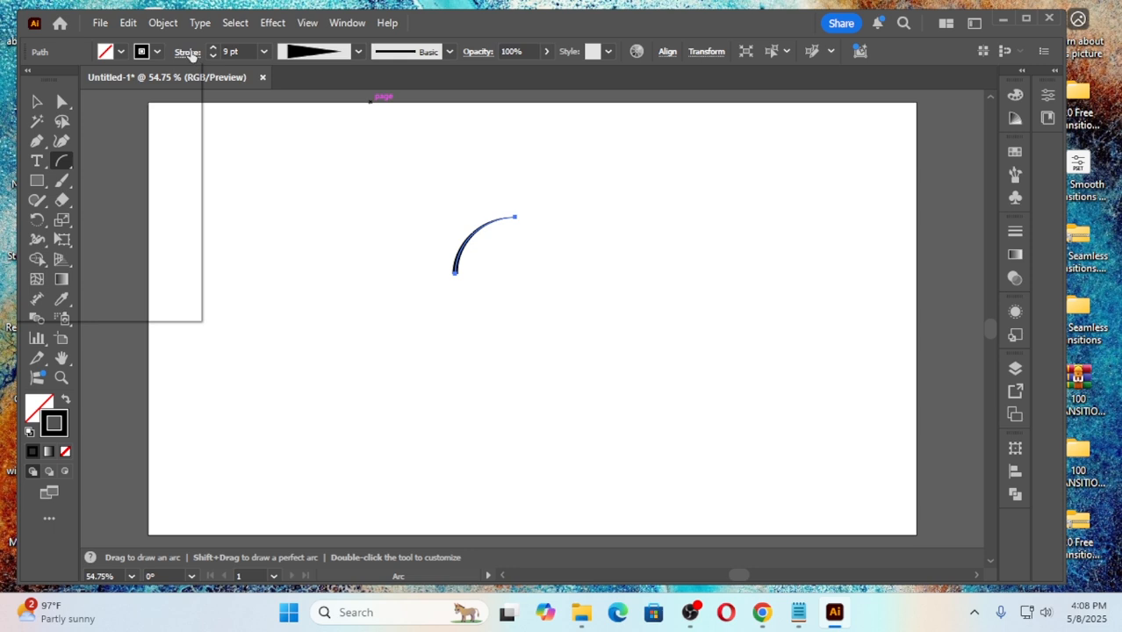
left_click(169, 308)
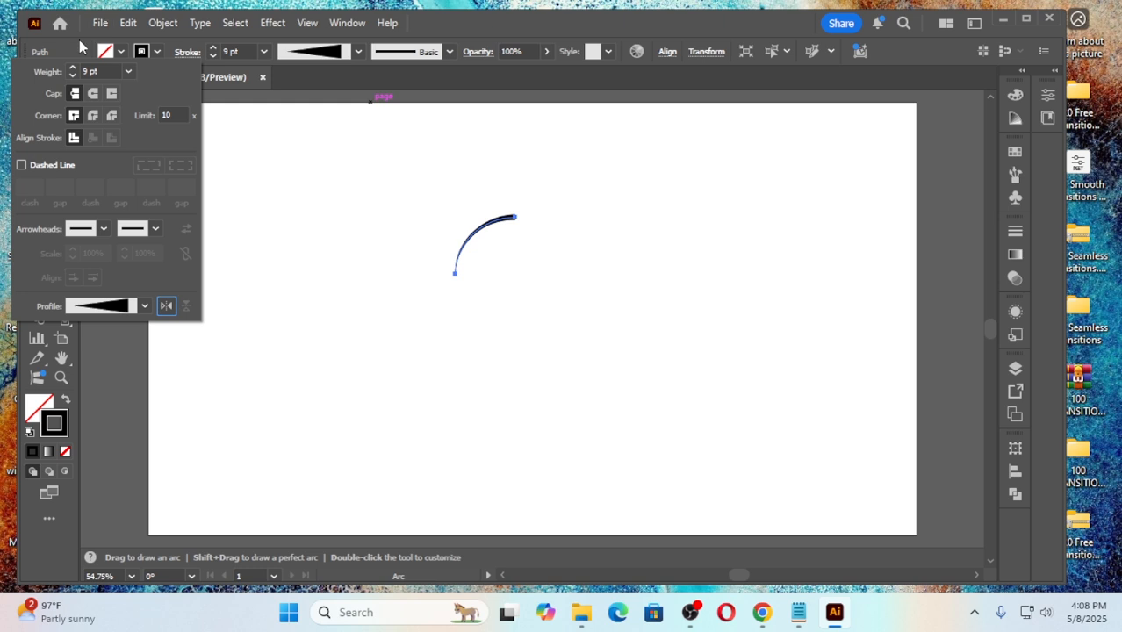
left_click(490, 32)
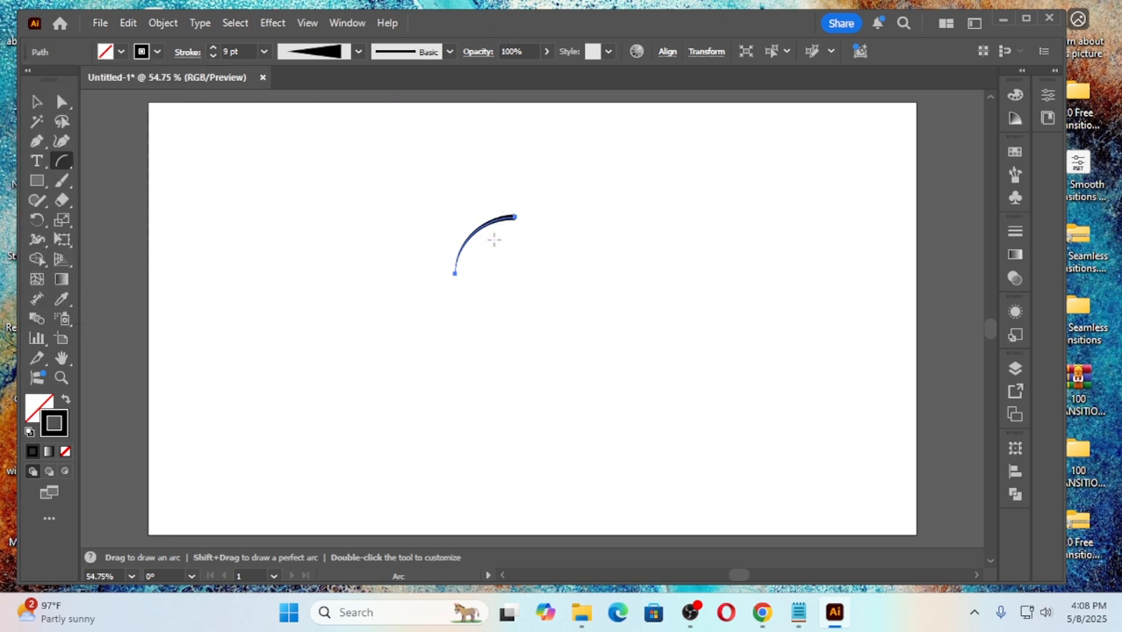
Step: Place a duplicate of the tapered arc in the empty area to its right, keeping the original in place
left_click(37, 102)
left_click(640, 238)
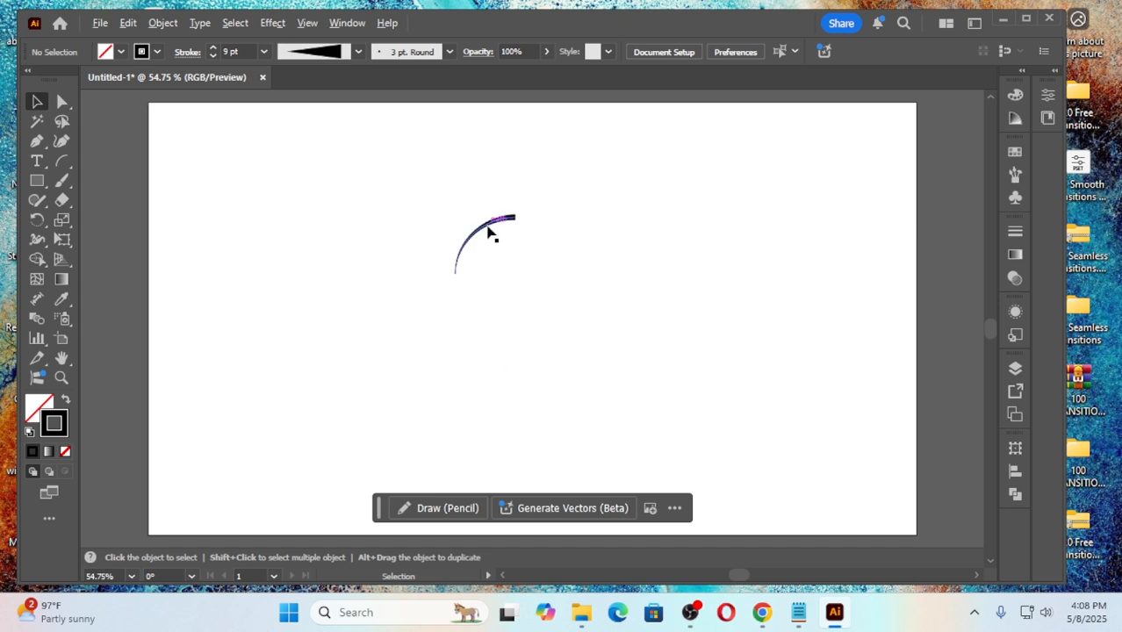
left_click_drag(484, 230, 626, 260)
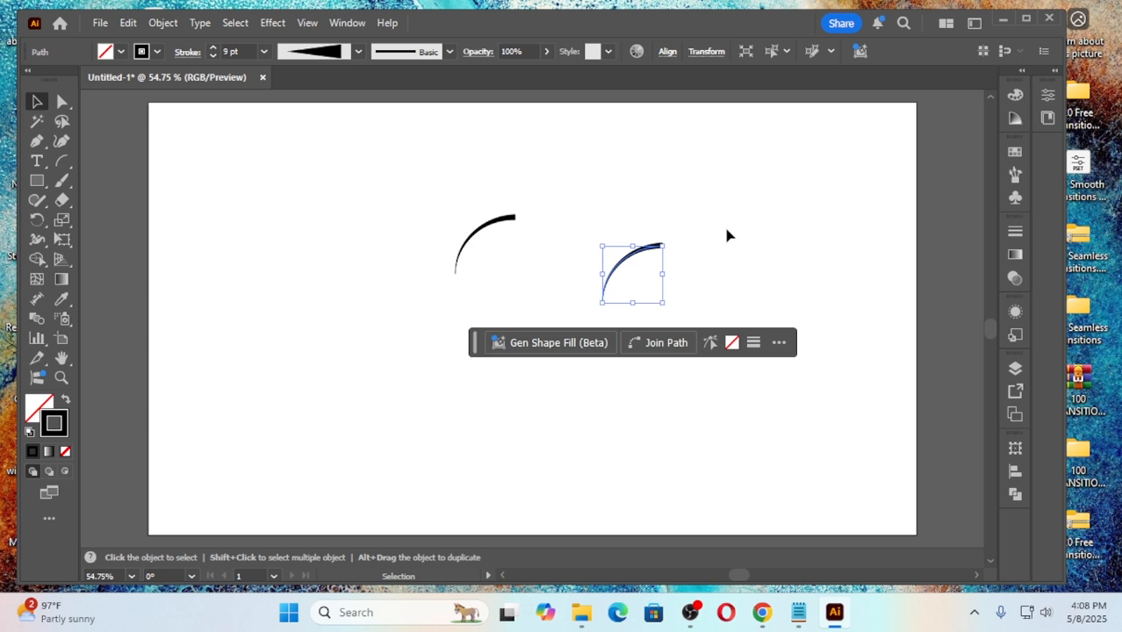
Step: Duplicate the original arc slightly straight downward and repeat the duplication three times to form a stack of five evenly spaced arcs
left_click(491, 234)
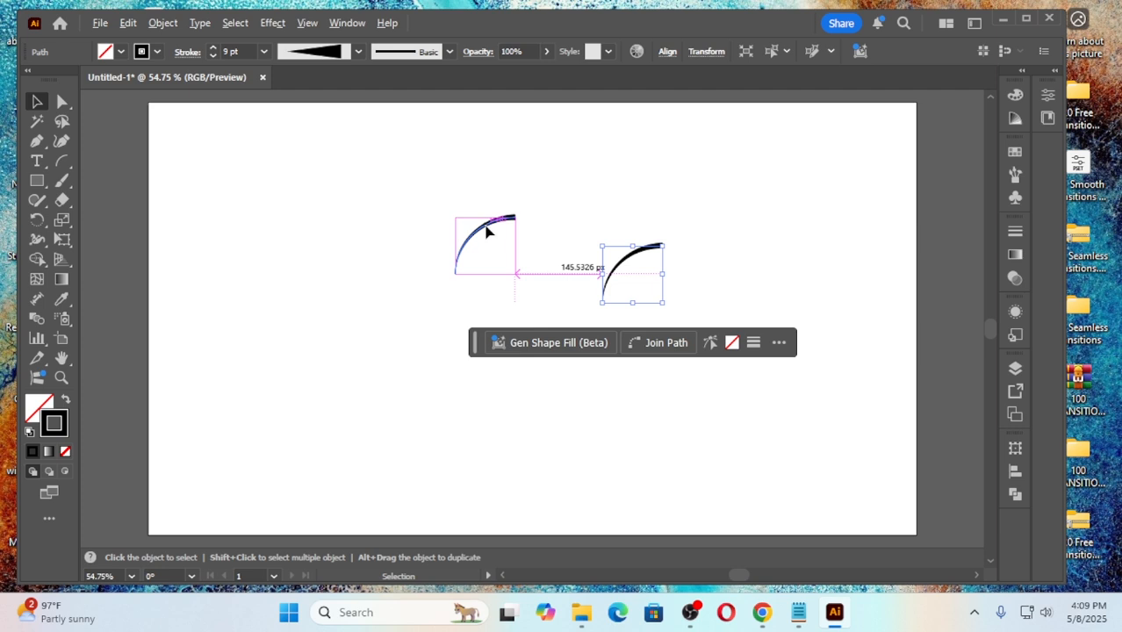
left_click_drag(488, 230, 485, 236)
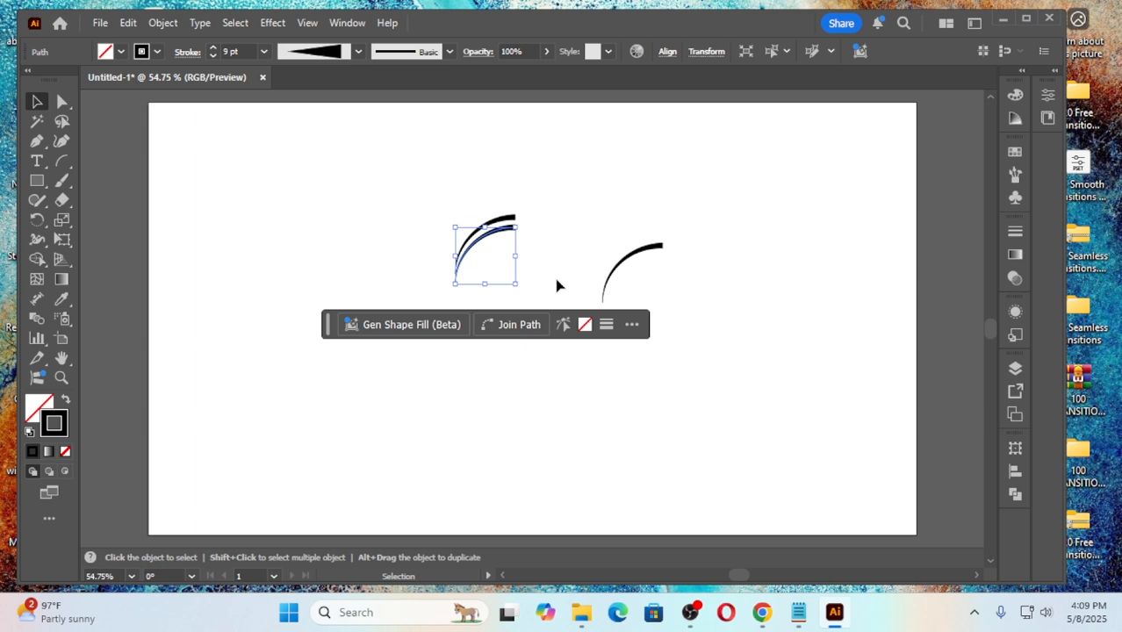
key("a")
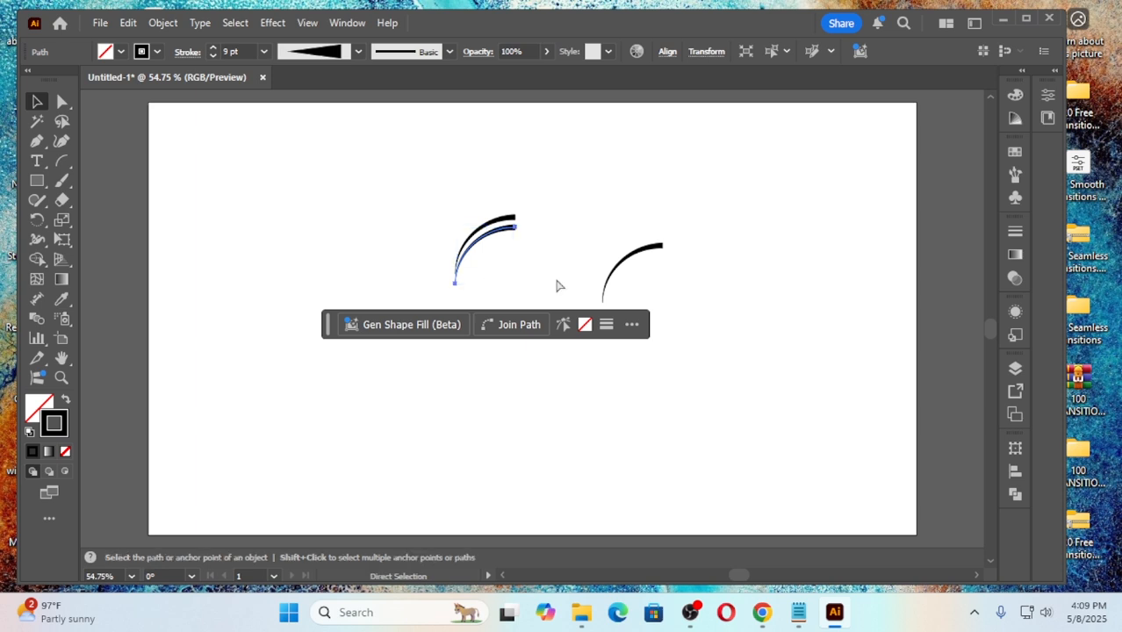
key("ctrl+d")
key("ctrl+d")
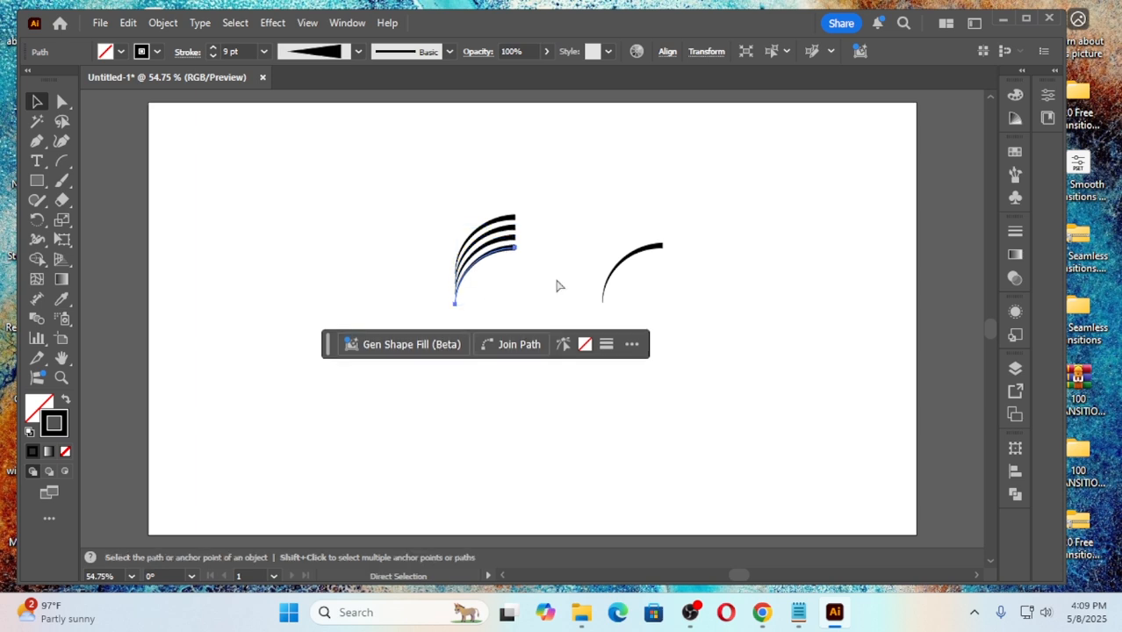
key("ctrl+d")
key("v")
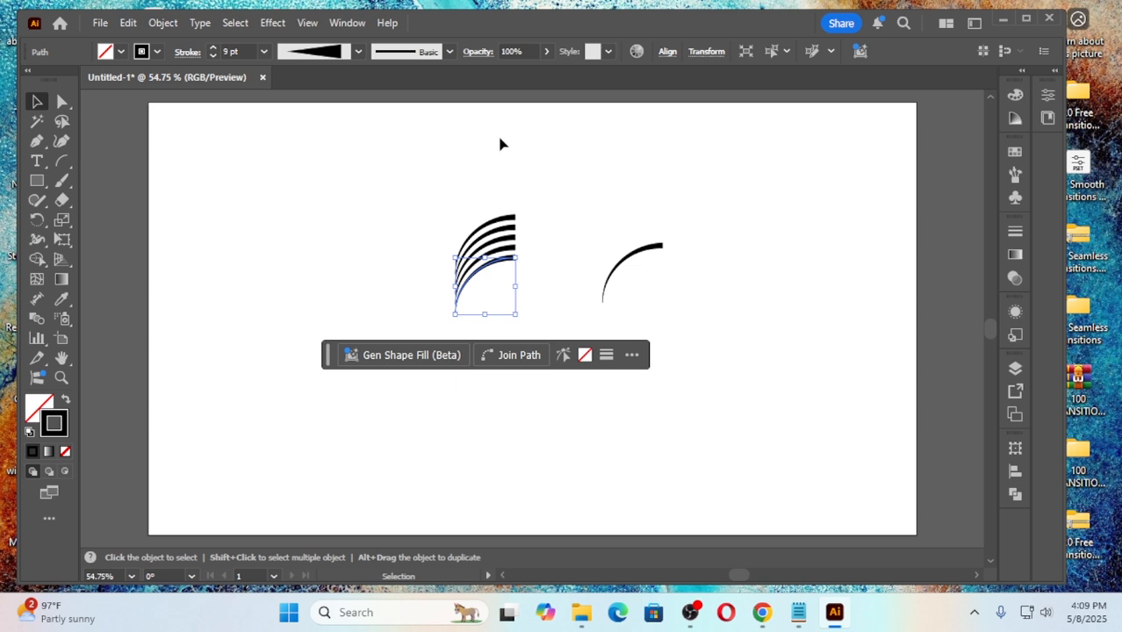
Step: Reflect a copy of the five-arc stack across the vertical axis and move it left until the thin ends of both stacks meet
left_click_drag(406, 214, 540, 304)
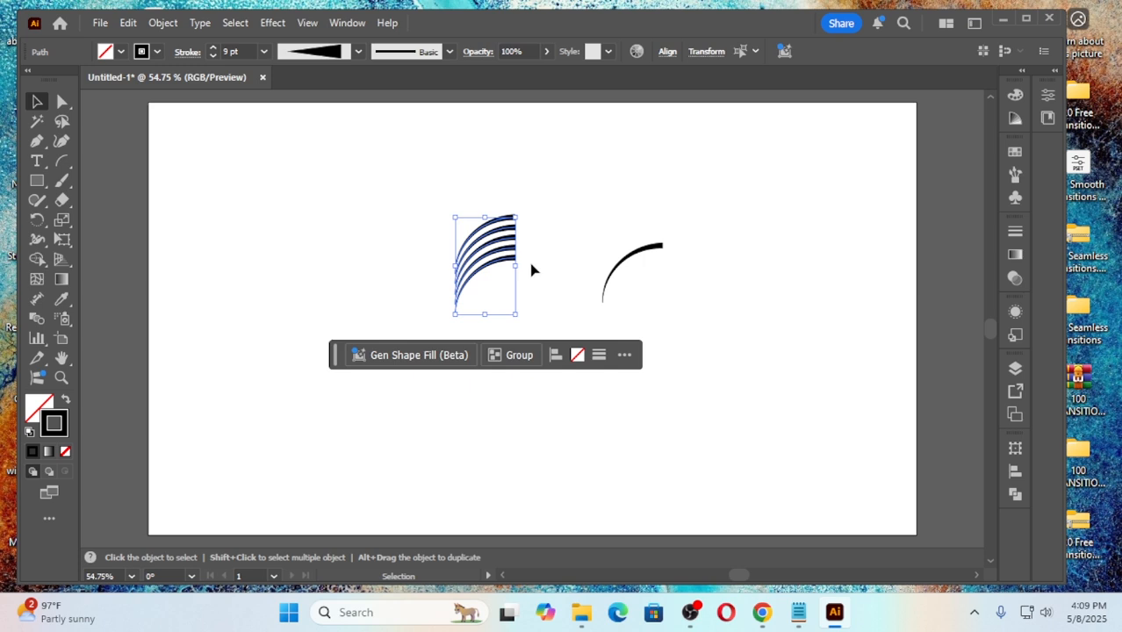
left_click(405, 246)
left_click_drag(408, 202, 527, 316)
right_click(494, 239)
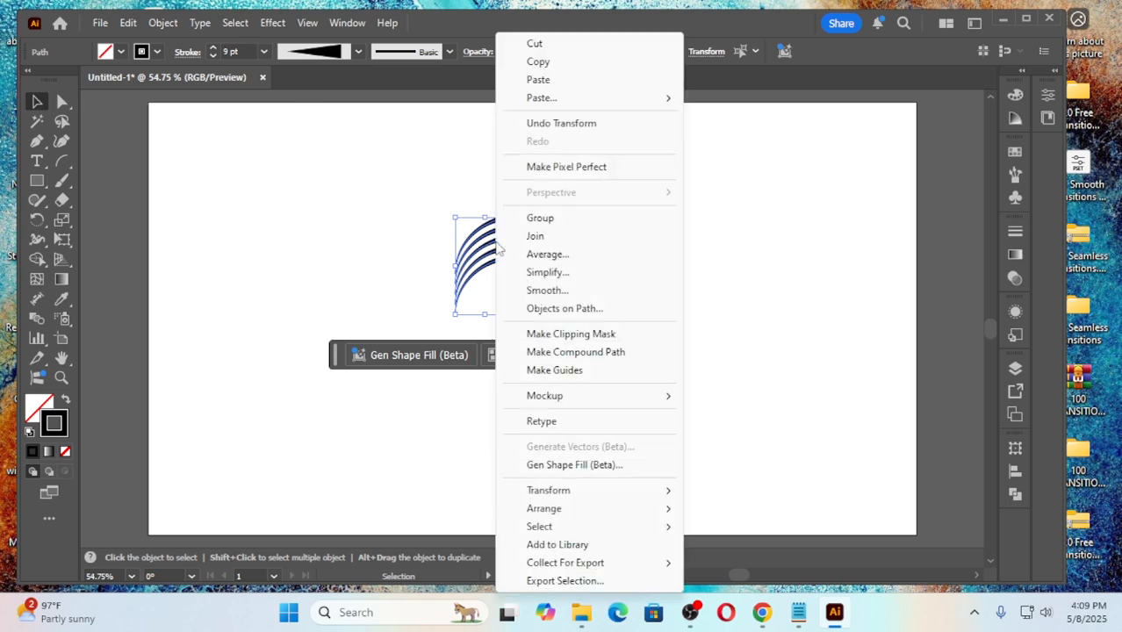
mouse_move(562, 491)
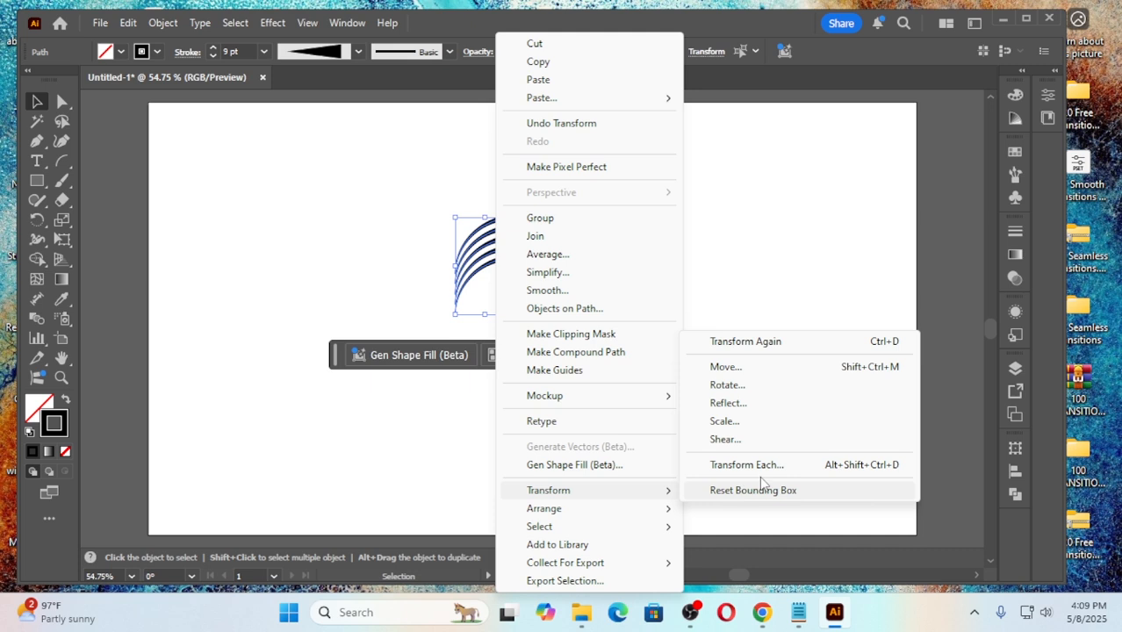
left_click(734, 404)
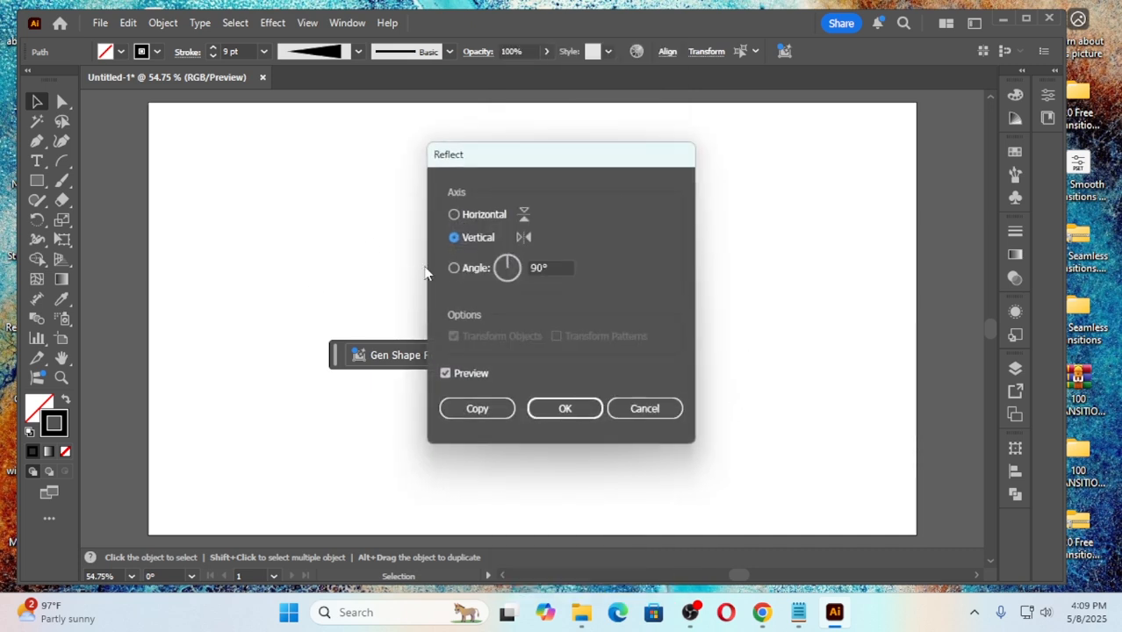
left_click(476, 409)
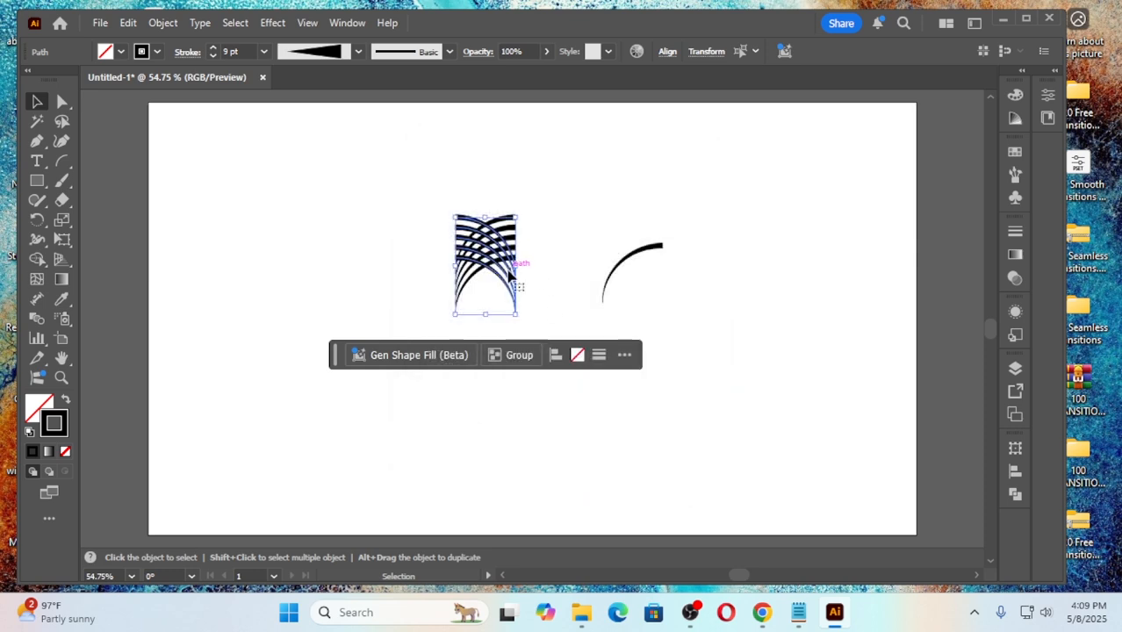
left_click_drag(509, 277, 453, 275)
left_click(326, 299)
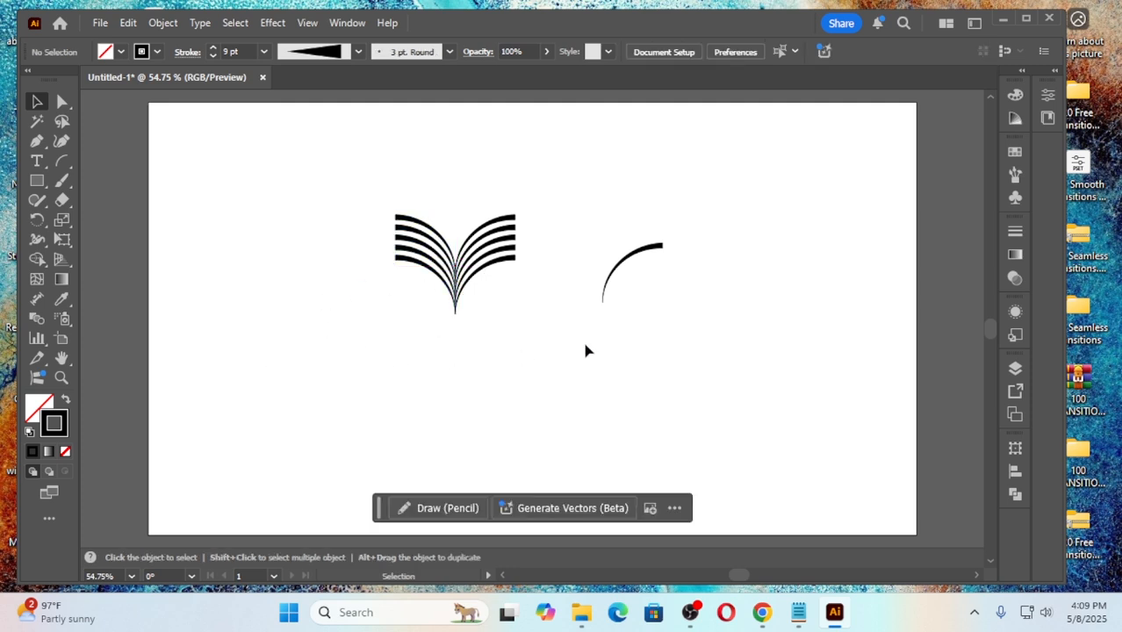
Step: Delete the spare single arc beside the stacks, and group all the arcs of the two mirrored stacks
left_click(700, 325)
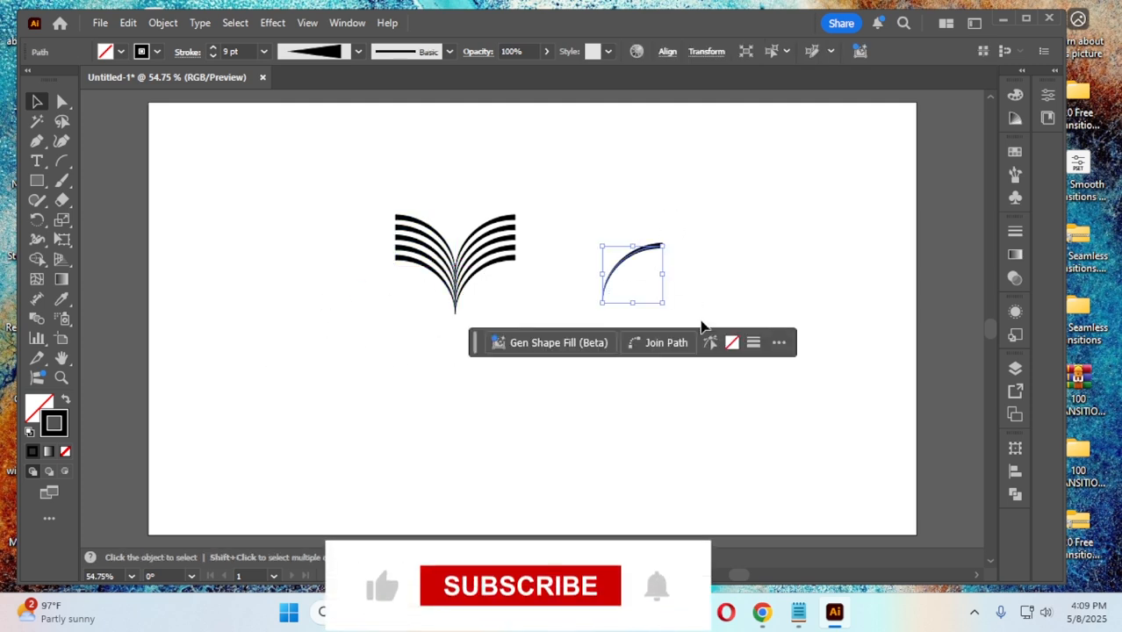
key("Delete")
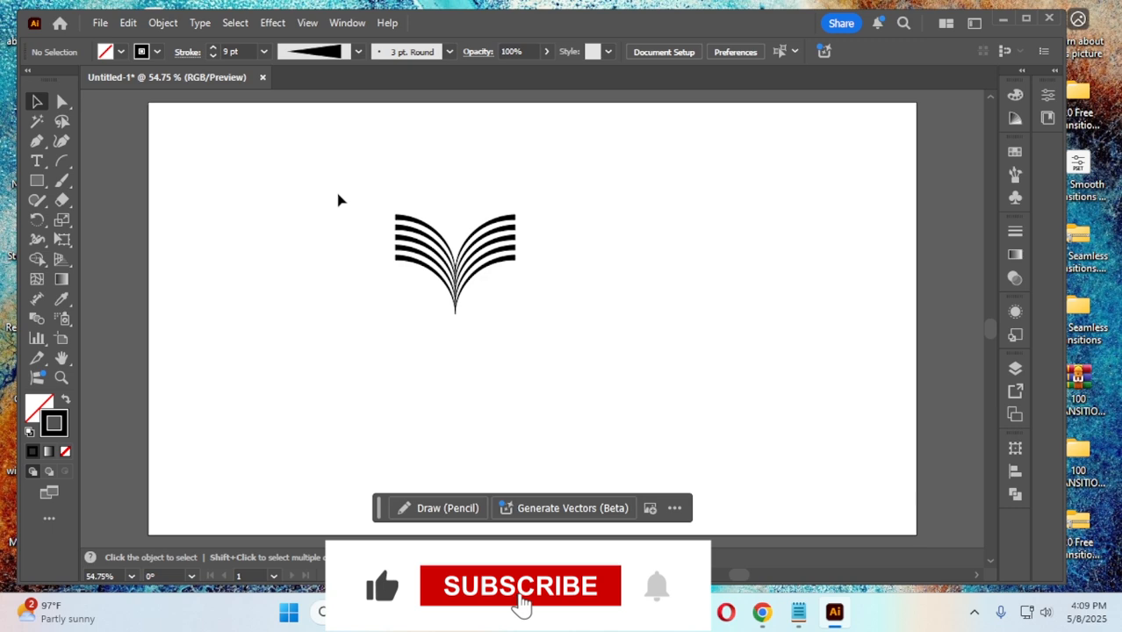
left_click_drag(339, 192, 567, 337)
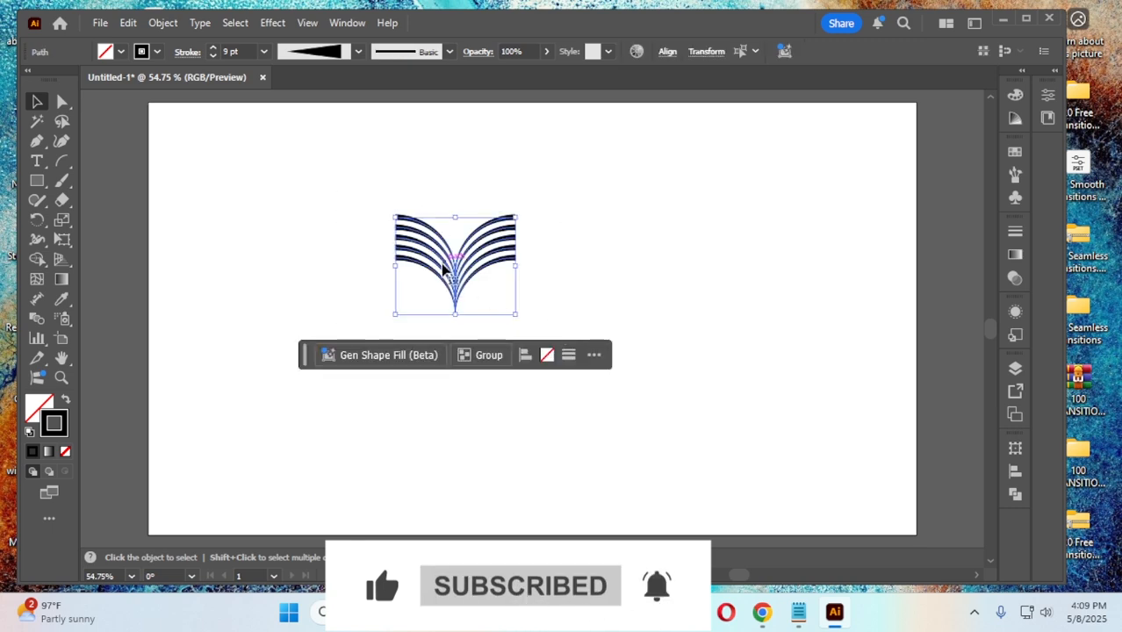
right_click(444, 268)
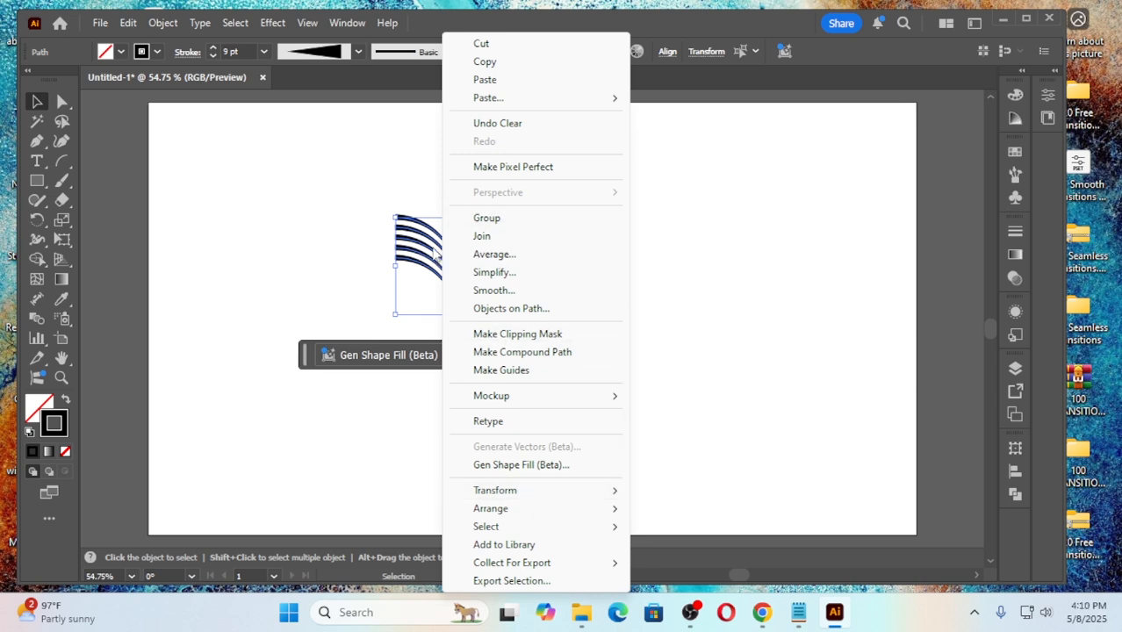
left_click(341, 203)
left_click_drag(341, 204, 563, 348)
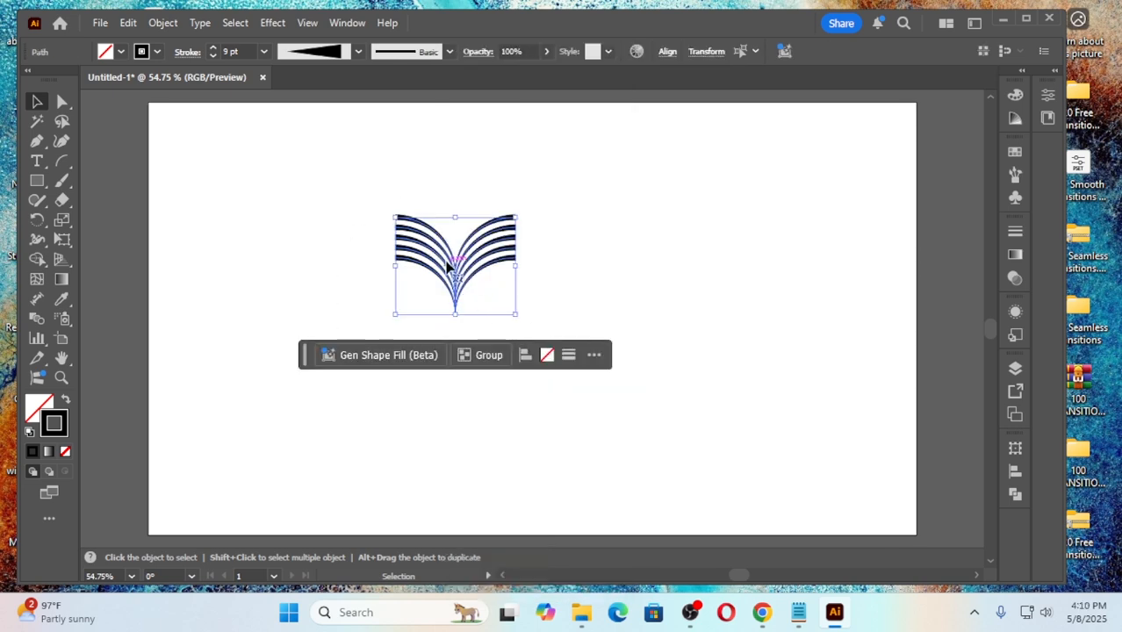
right_click(446, 261)
left_click(488, 219)
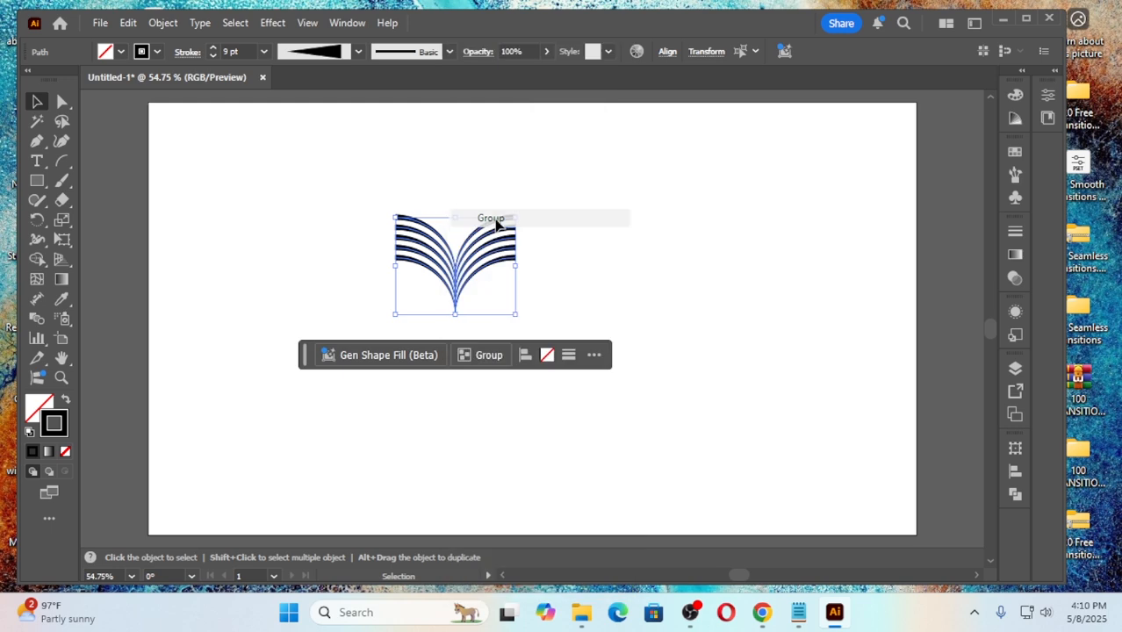
left_click(584, 286)
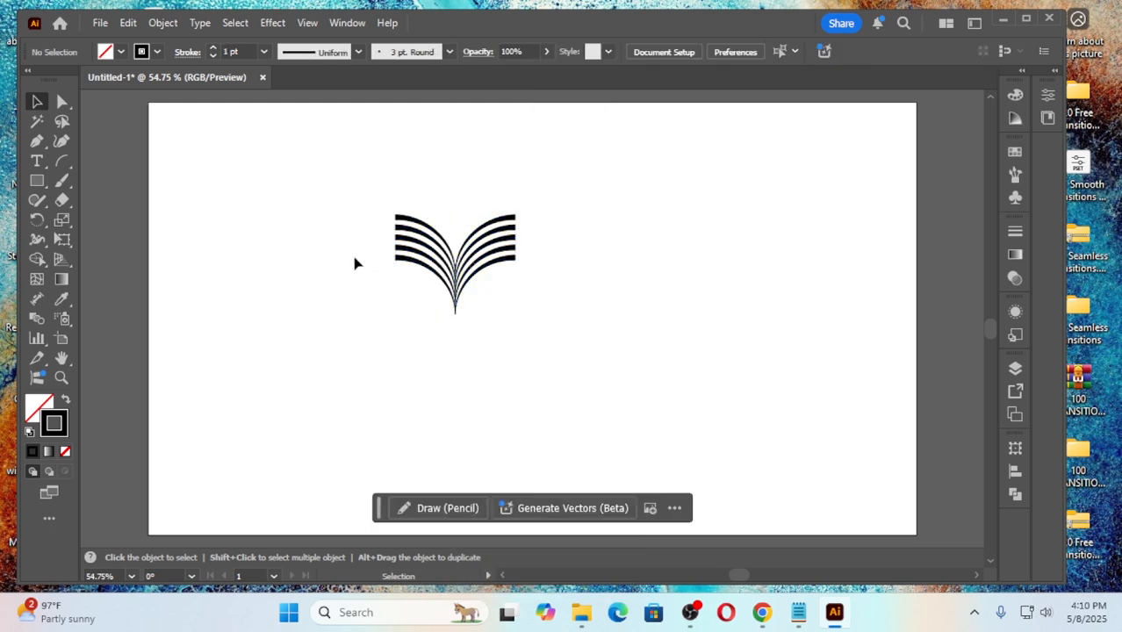
Step: Move the grouped arcs straight right to about the horizontal middle of the artboard
left_click_drag(345, 200, 551, 328)
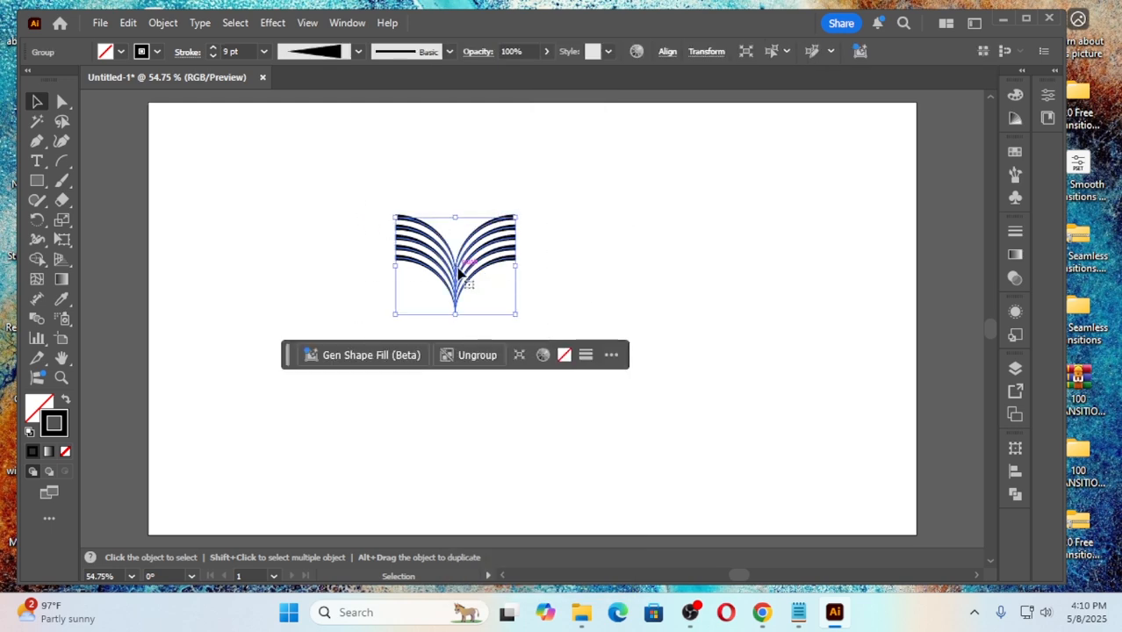
left_click_drag(457, 268, 551, 268)
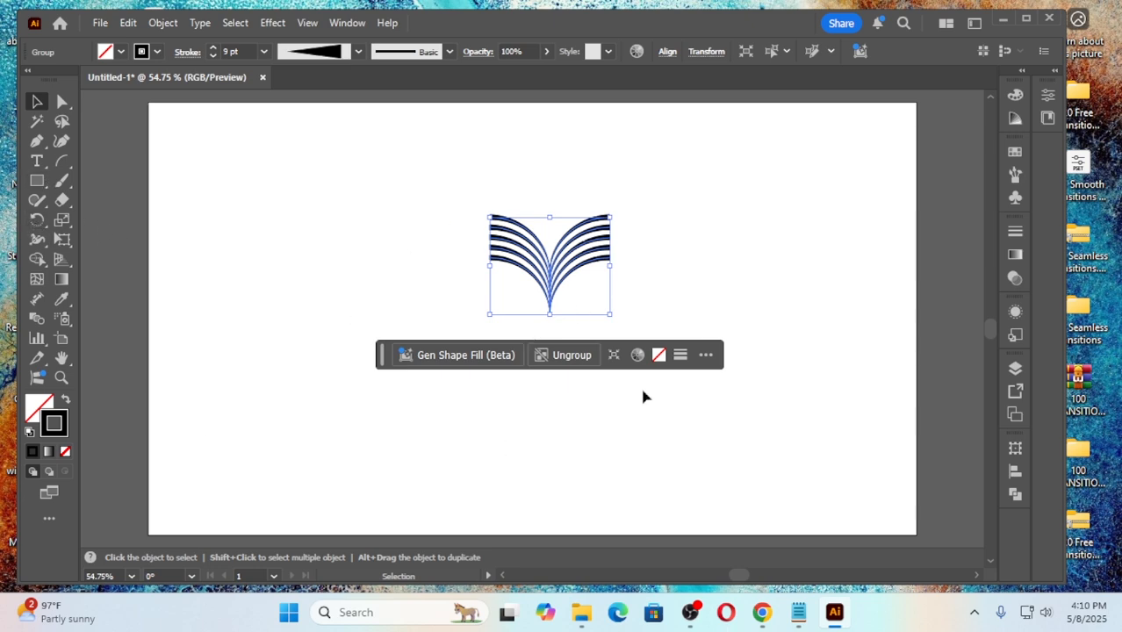
left_click(347, 264)
Step: Rotate a copy of the arc group by 360/6 degrees around the bottom tip where the thin ends meet
left_click_drag(475, 202, 639, 354)
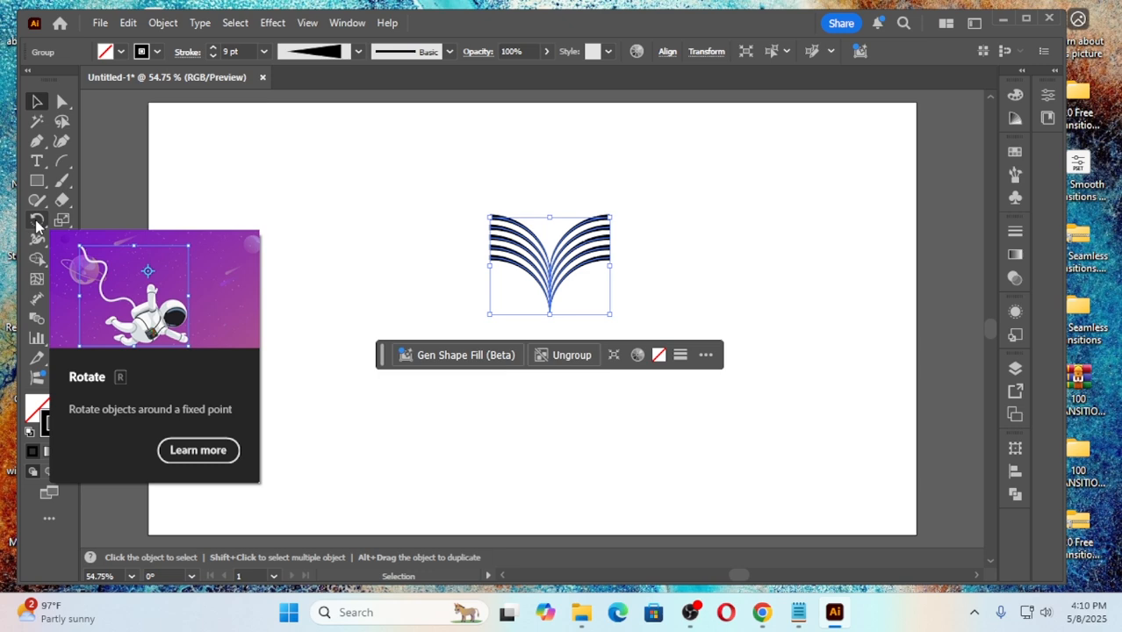
left_click(37, 221)
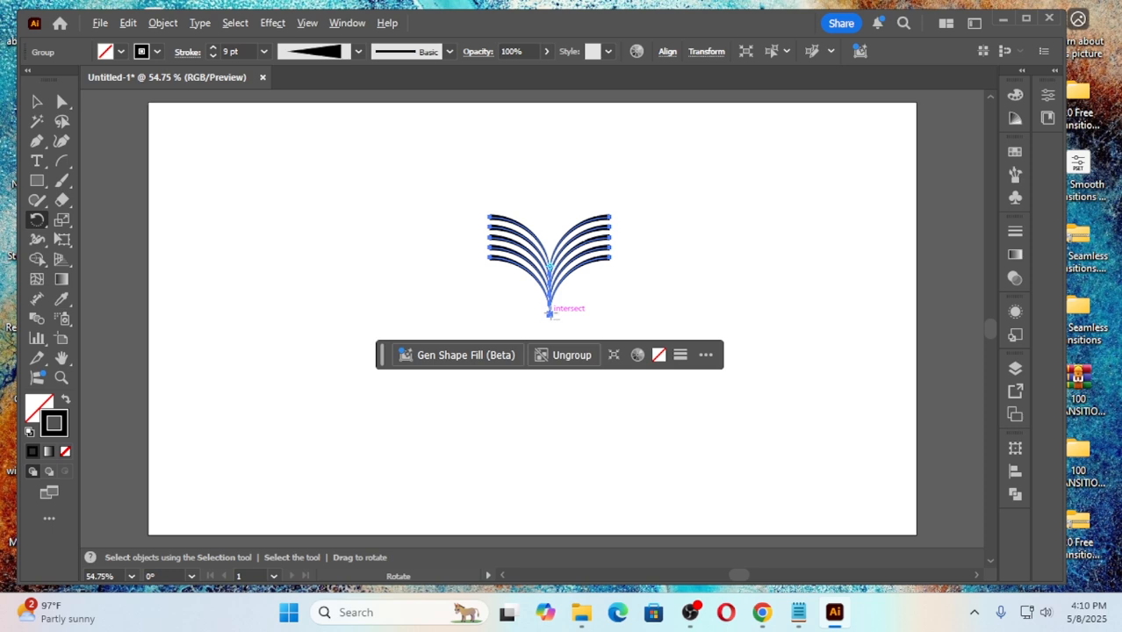
left_click(550, 313, "alt")
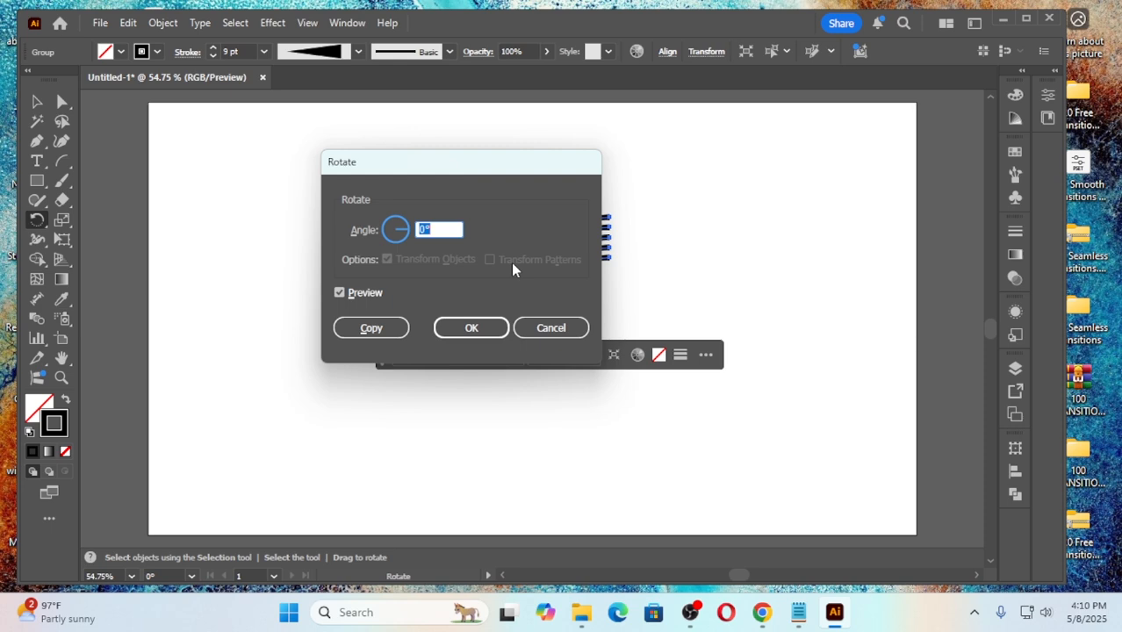
type("360/6")
left_click(371, 329)
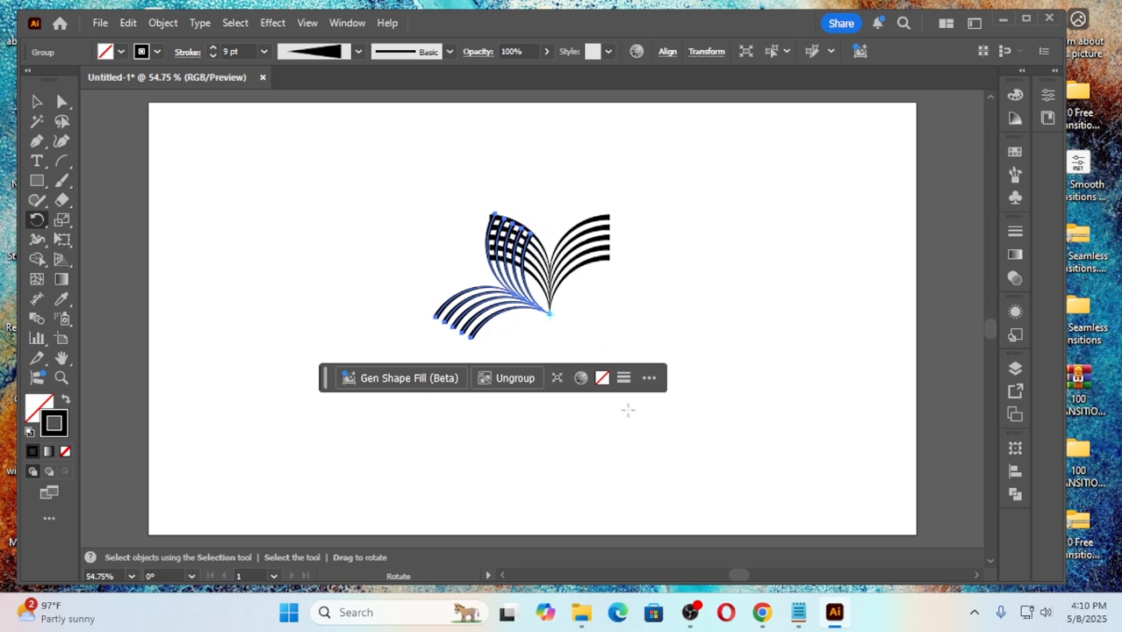
Step: Repeat the rotated copy around the same point until six arc groups form a complete six-petal flower
key("v")
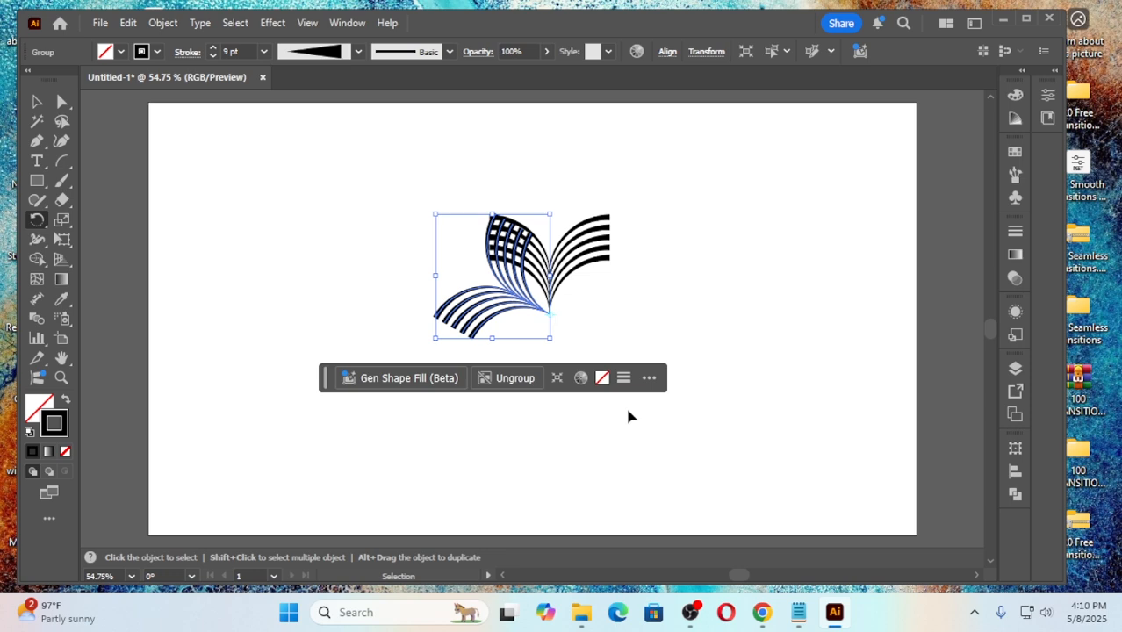
key("ctrl+d")
key("ctrl+d")
key("ctrl+d")
key("ctrl+d")
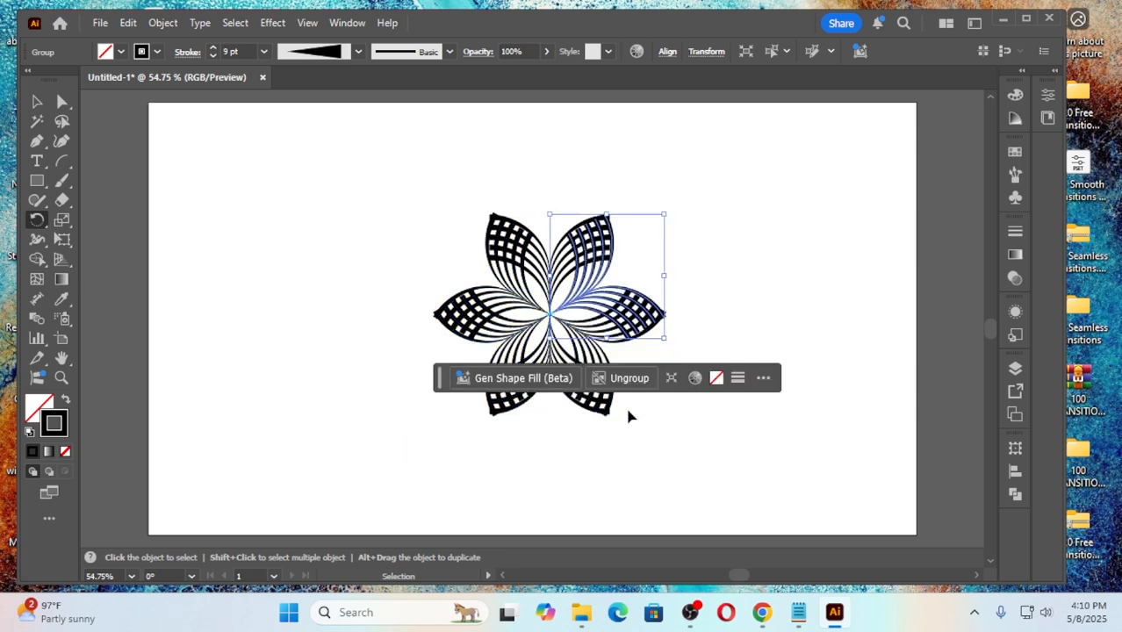
key("r")
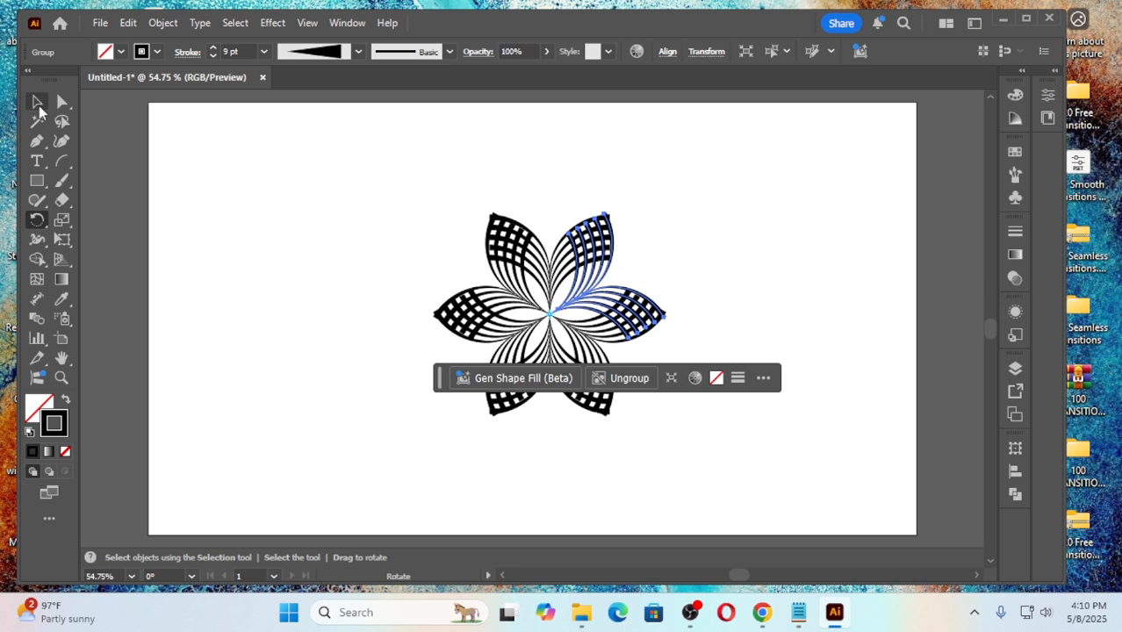
left_click(37, 101)
left_click(295, 346)
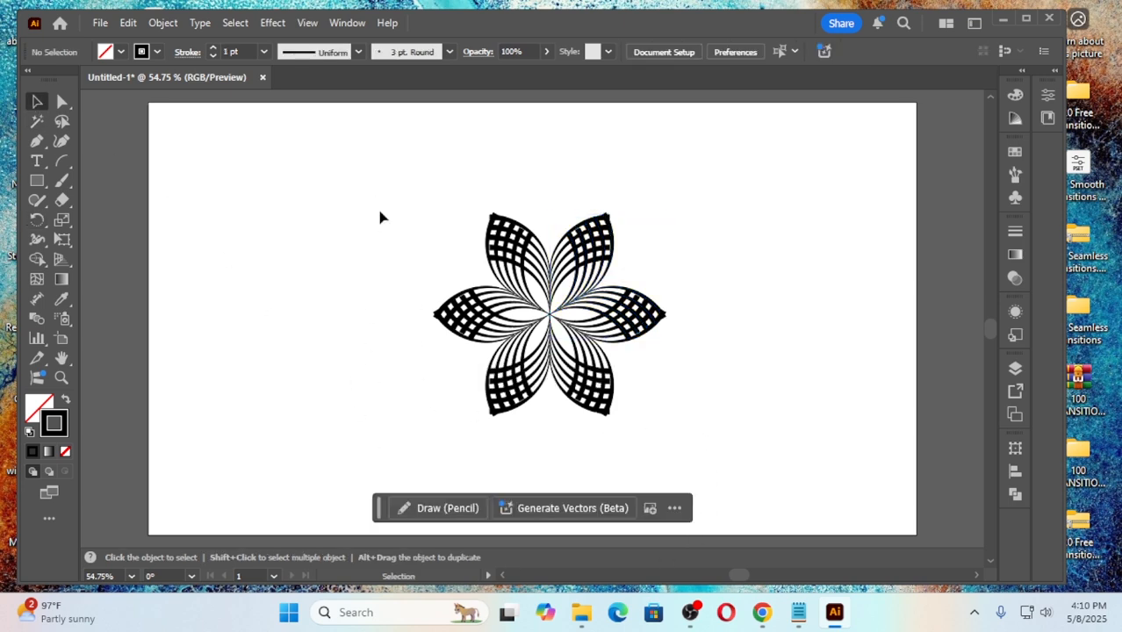
Step: Apply a linear gradient to the strokes of the whole flower and set its starting color stop to green, keeping the black end stop
left_click_drag(373, 202, 731, 450)
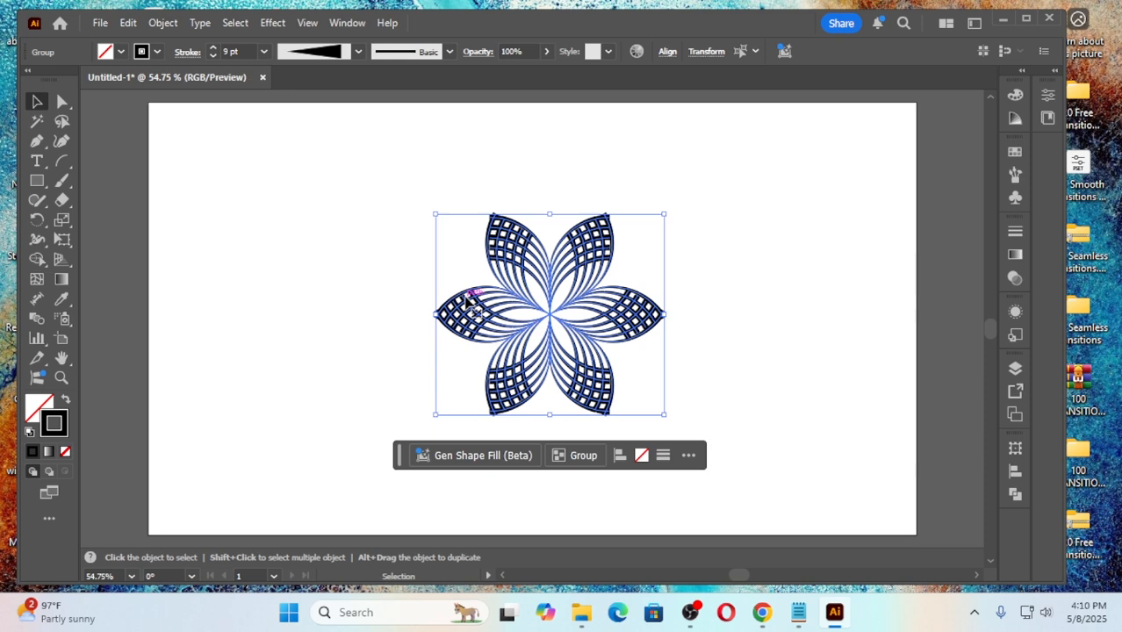
left_click(351, 279)
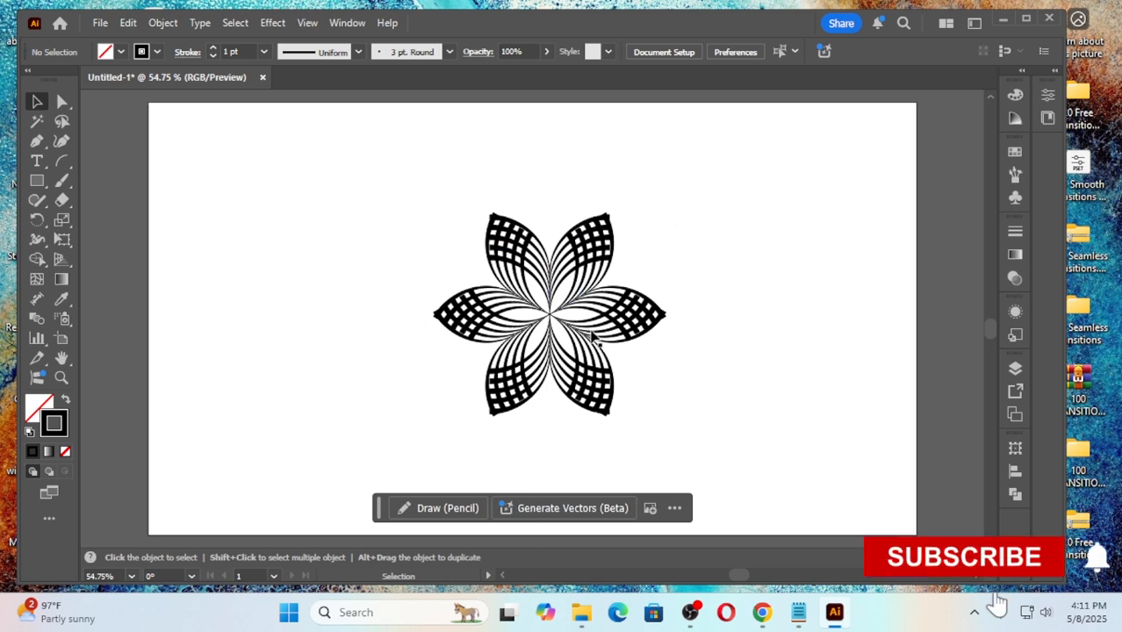
left_click_drag(381, 211, 684, 421)
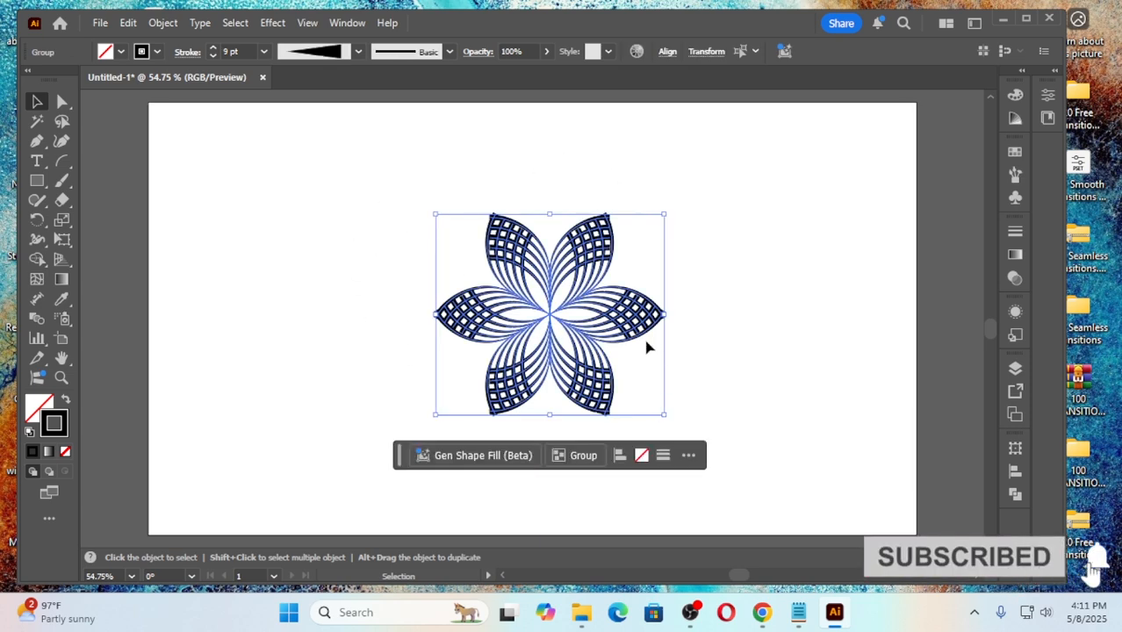
left_click(1016, 255)
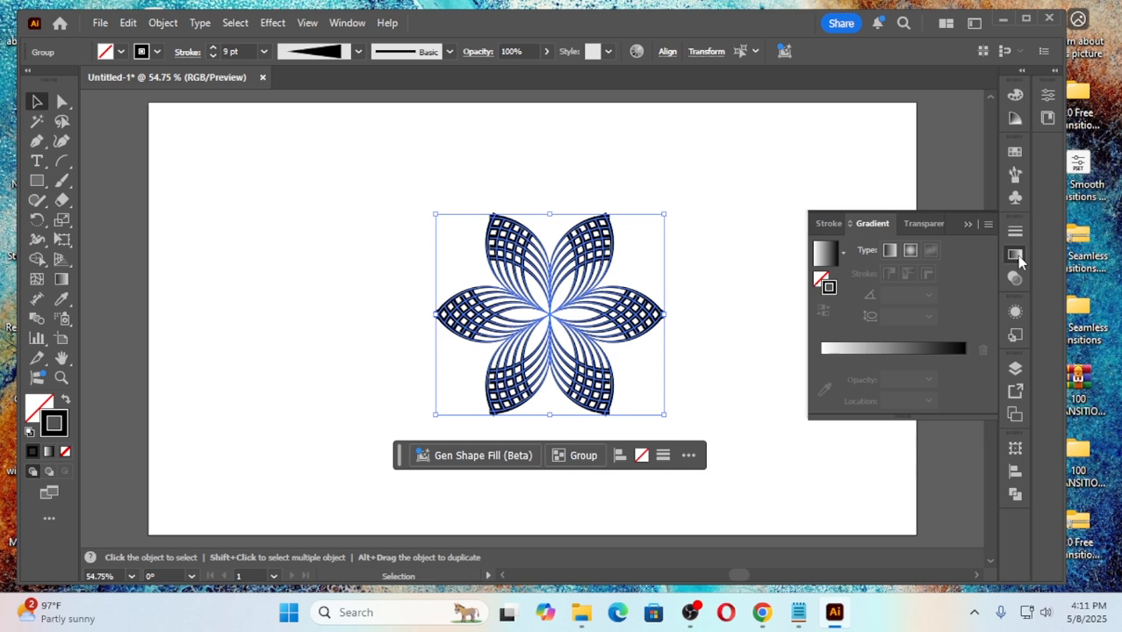
left_click(895, 351)
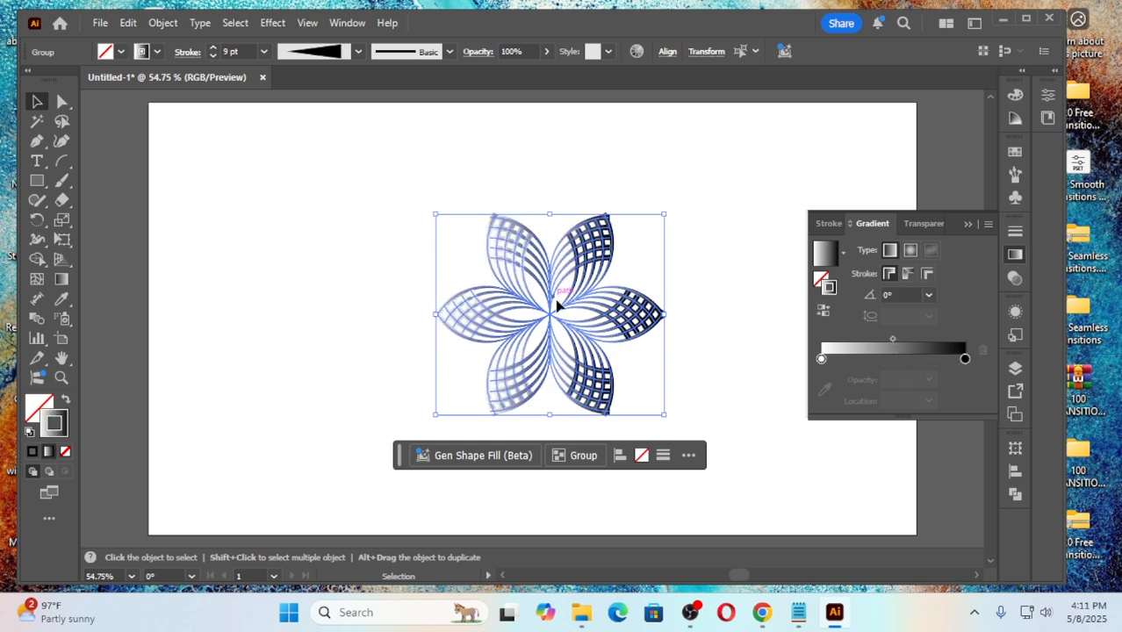
double_click(822, 359)
left_click(755, 447)
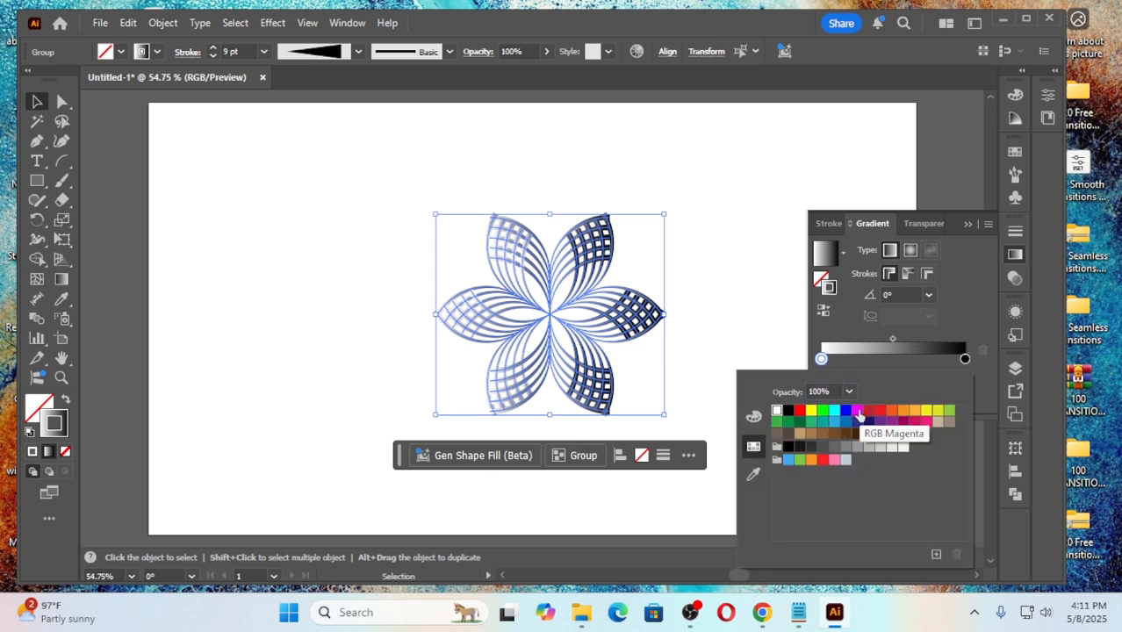
left_click(821, 416)
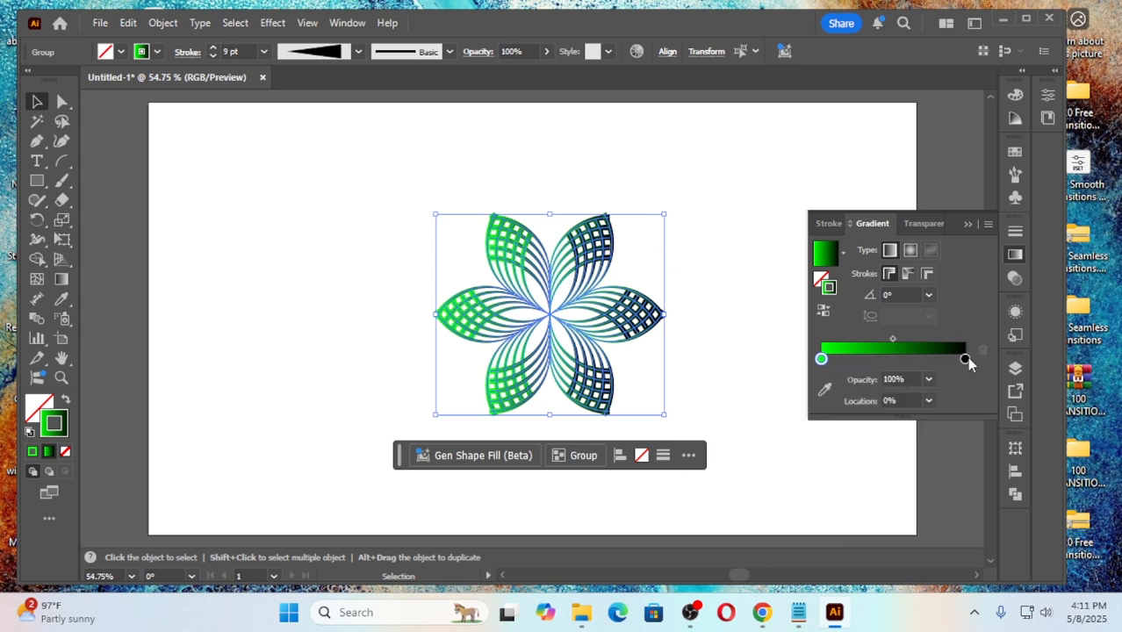
left_click(738, 331)
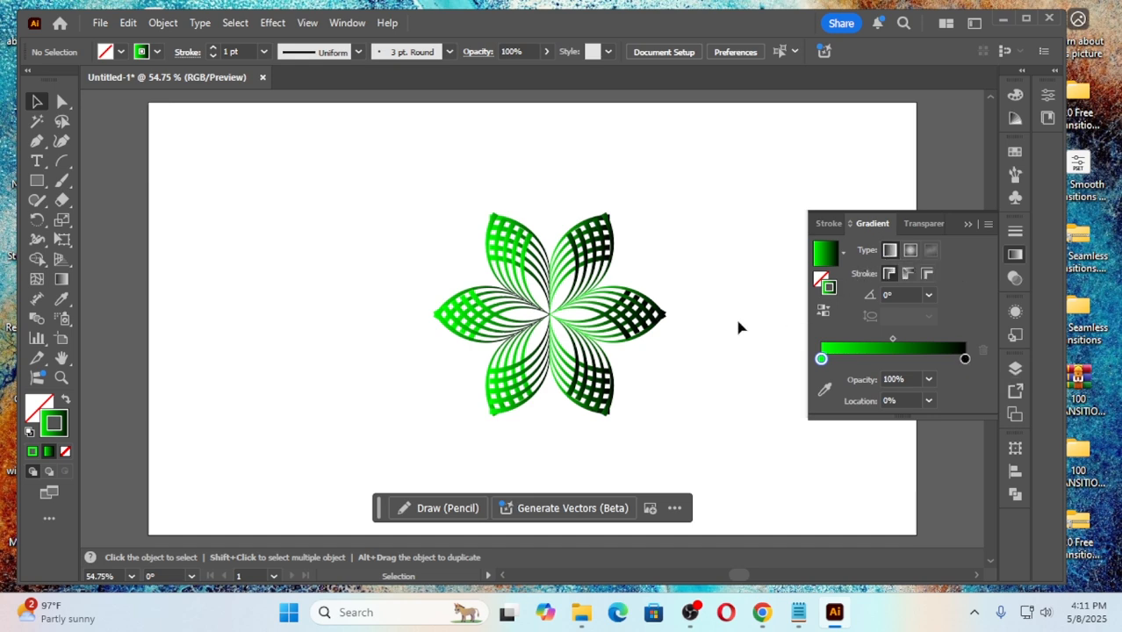
Step: Change the gradient on all the flower's strokes to the radial type
left_click_drag(351, 219, 681, 420)
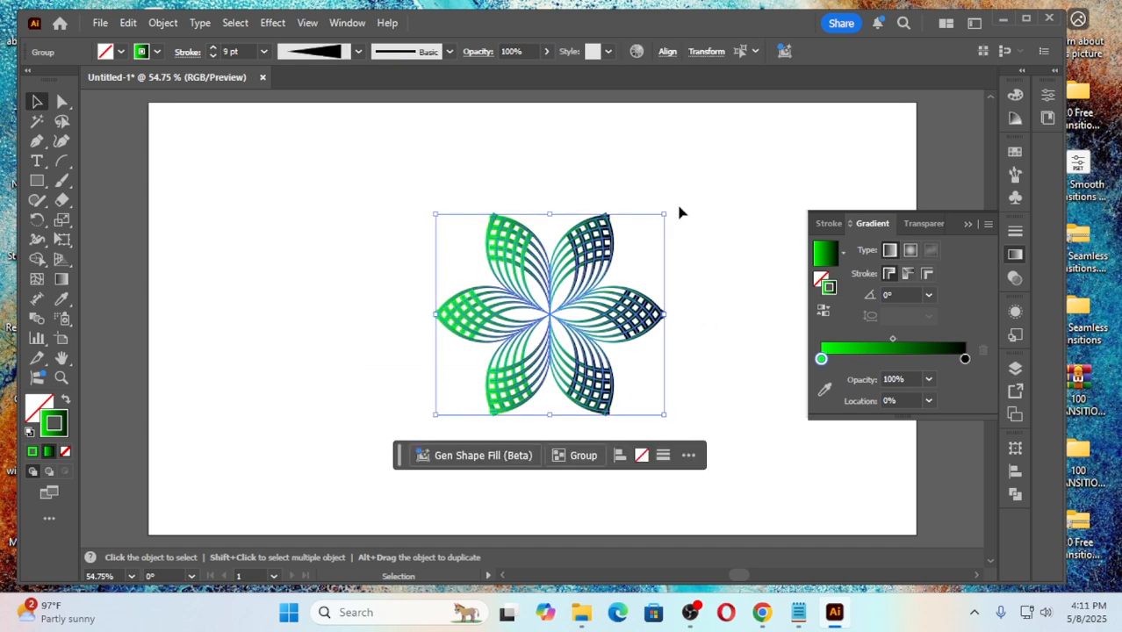
left_click(911, 250)
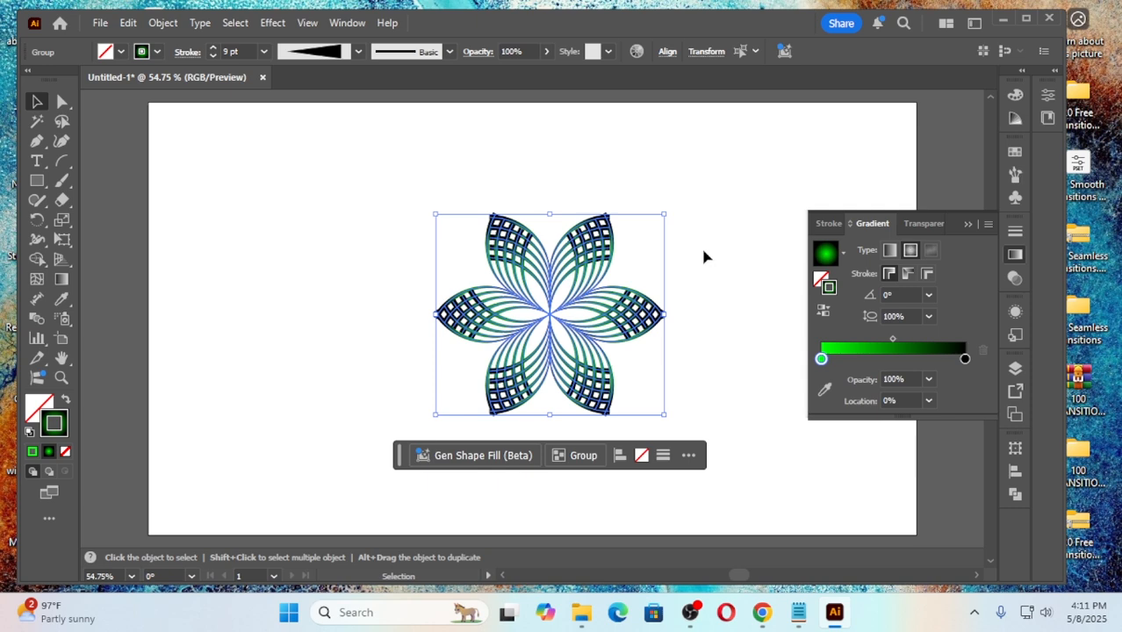
left_click(704, 256)
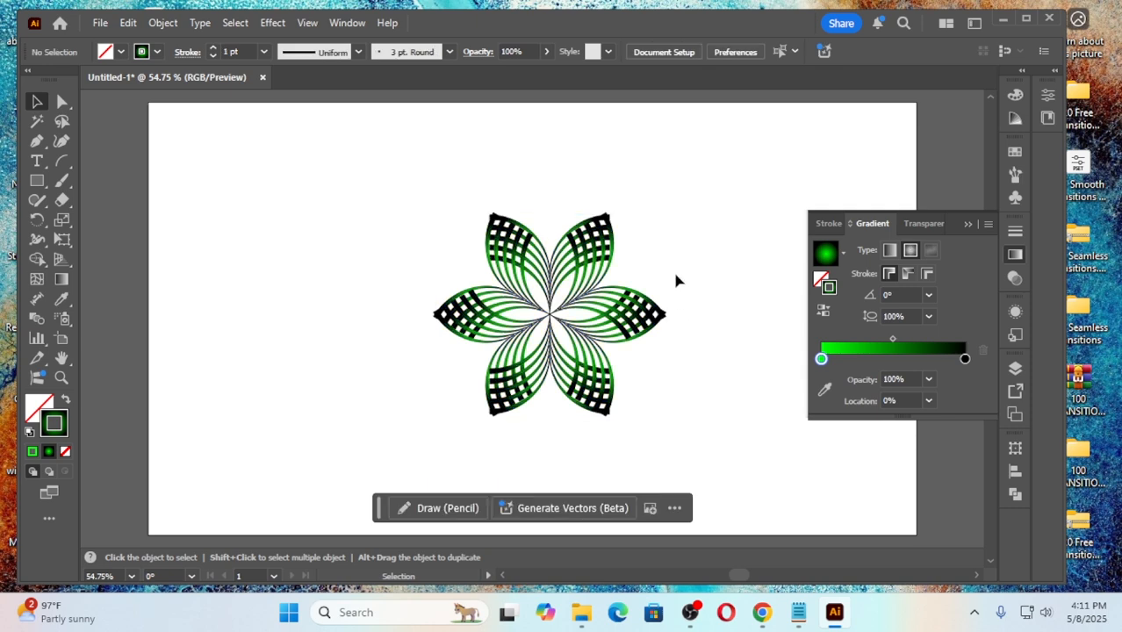
Step: Switch the stroke gradient of the whole flower to linear and set its end color stop to yellow
left_click_drag(334, 215, 740, 455)
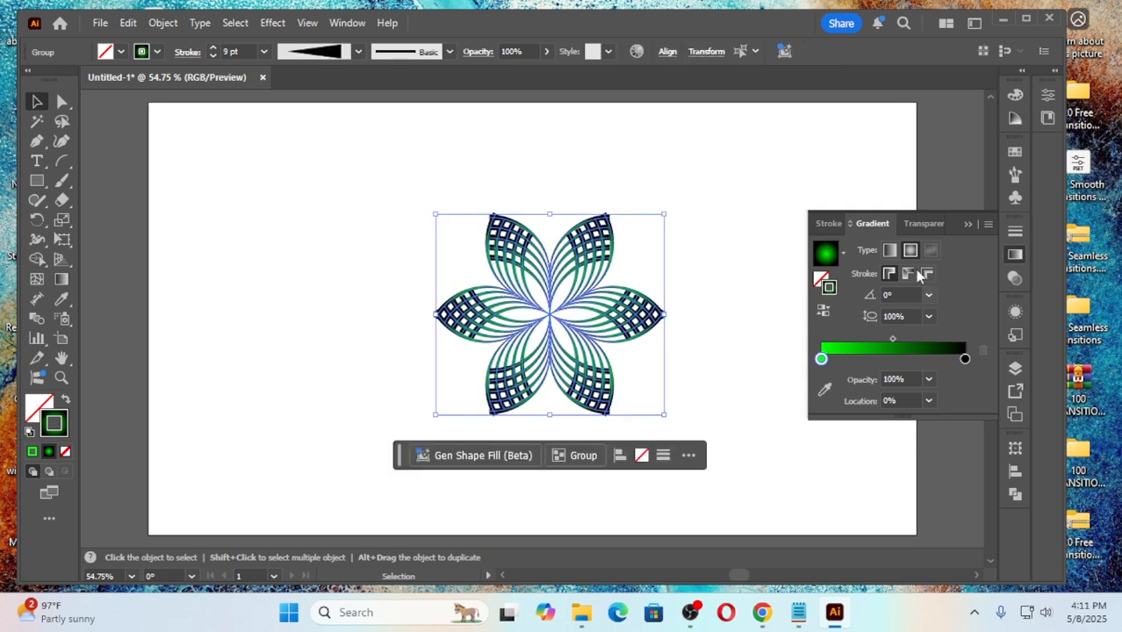
left_click(891, 250)
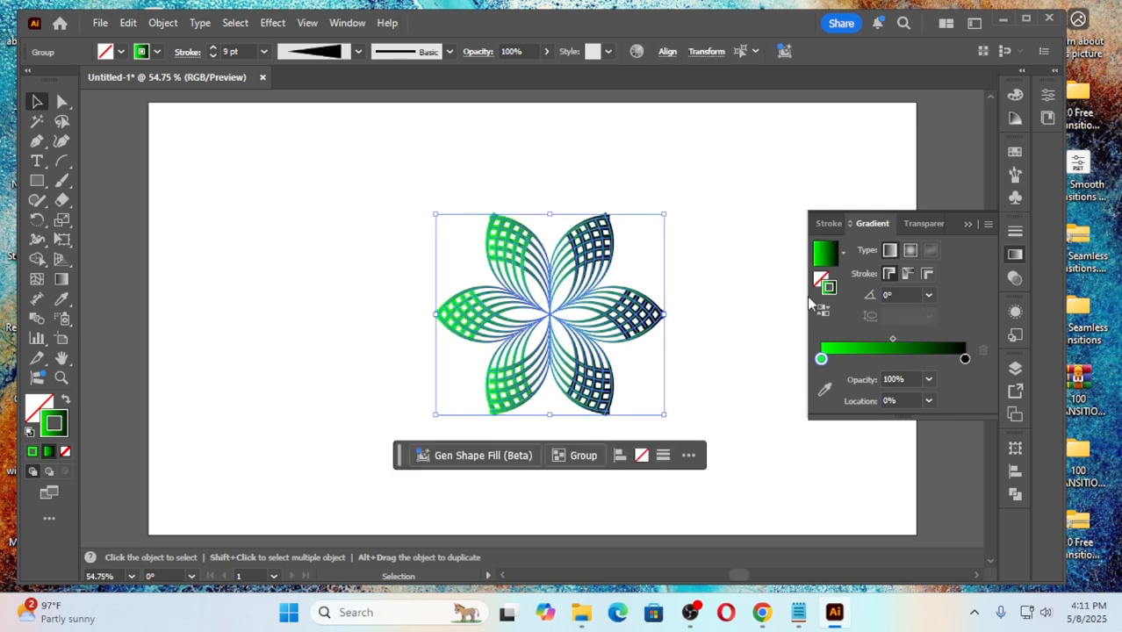
left_click(965, 359)
double_click(965, 359)
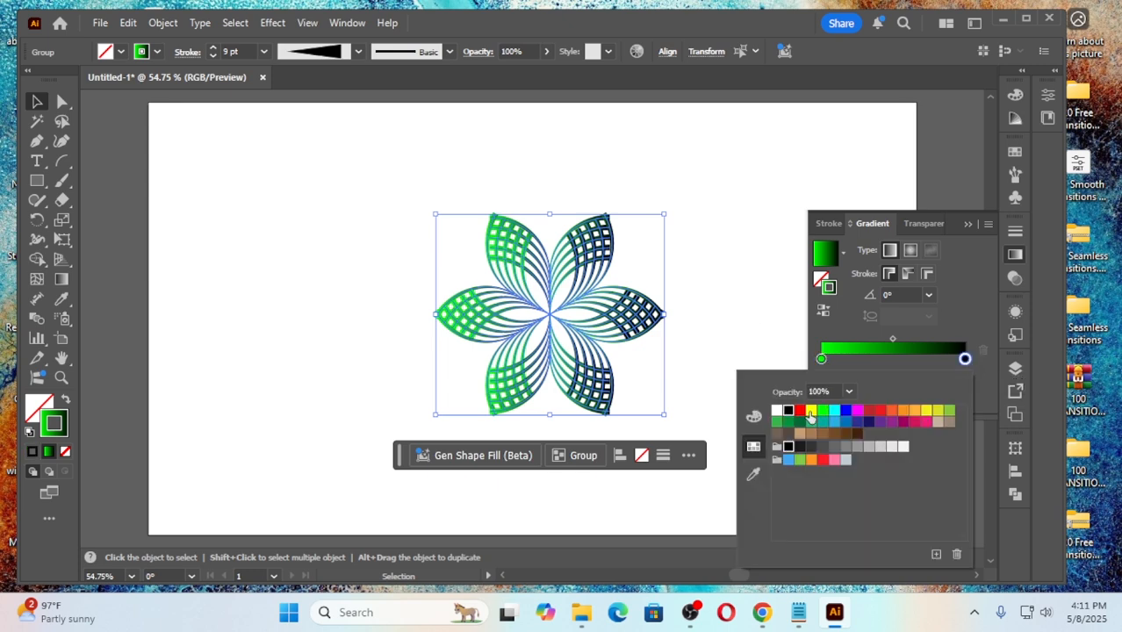
left_click(810, 410)
left_click(726, 248)
left_click(726, 269)
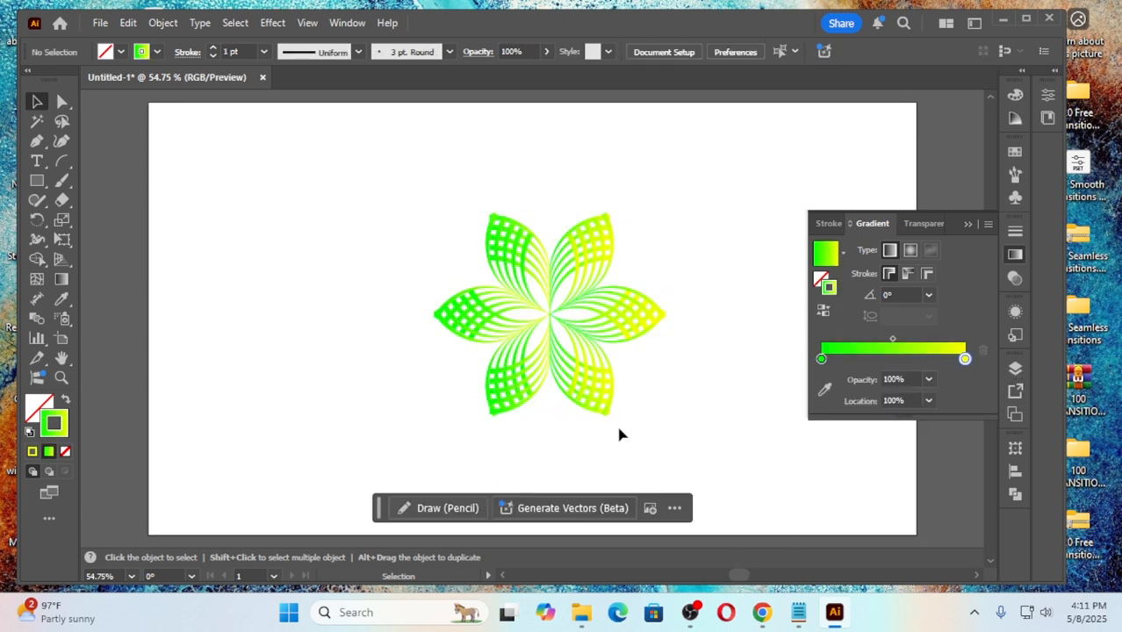
Step: Change the green-to-yellow gradient on all the flower's strokes to the radial type
left_click_drag(379, 215, 617, 368)
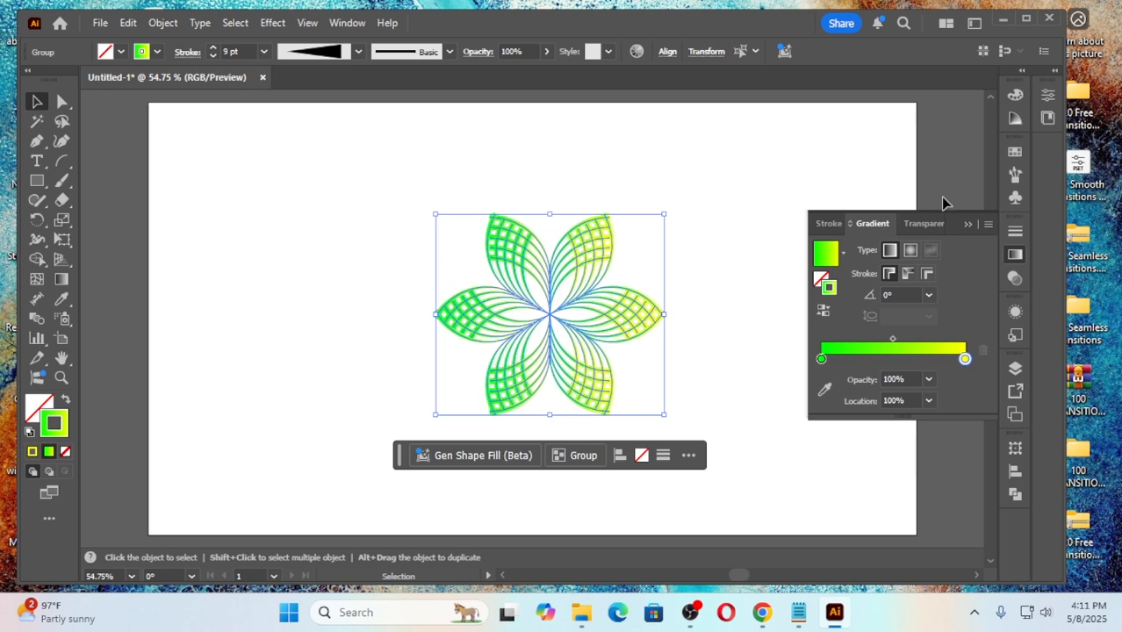
left_click(910, 251)
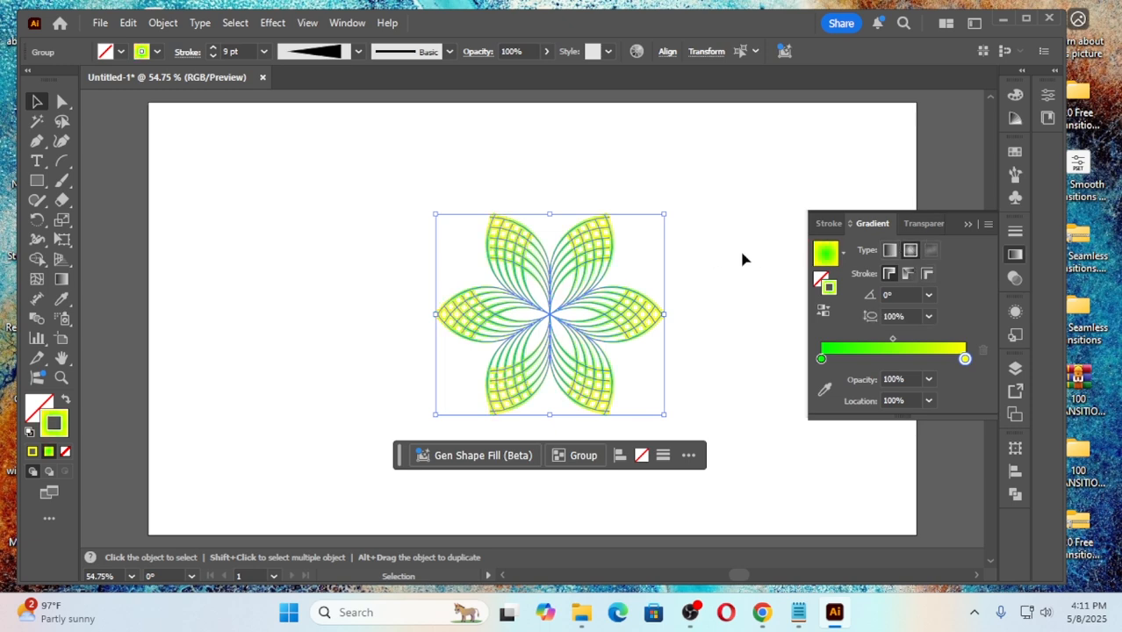
left_click(723, 355)
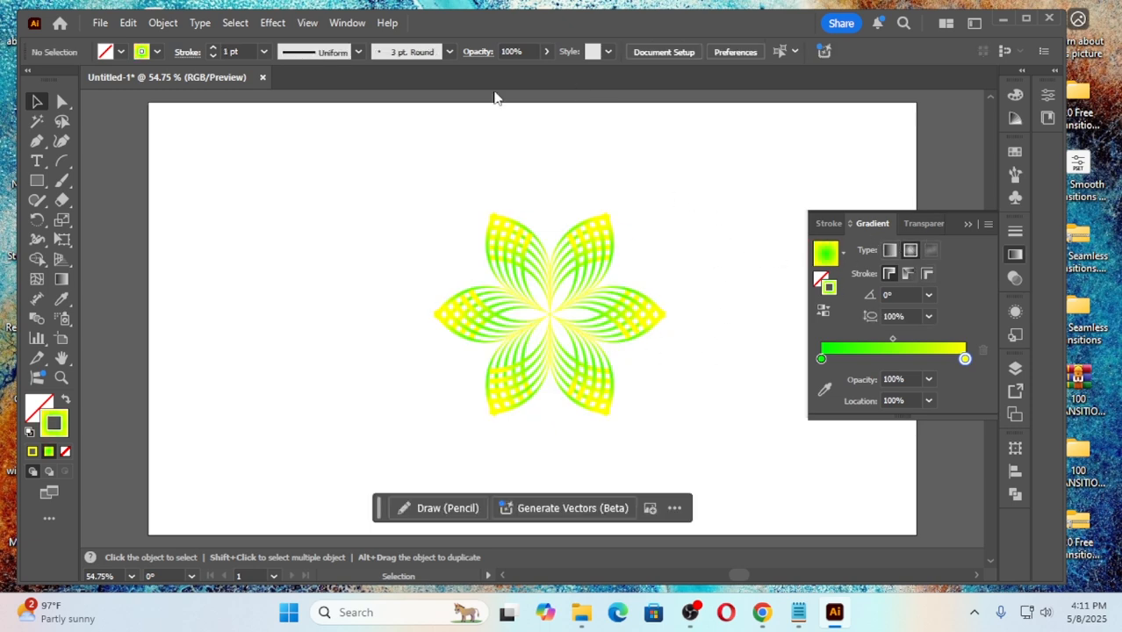
Step: Enlarge the whole flower proportionally from its center until it nearly fills the artboard's height, and collapse the gradient settings
left_click_drag(402, 207, 682, 445)
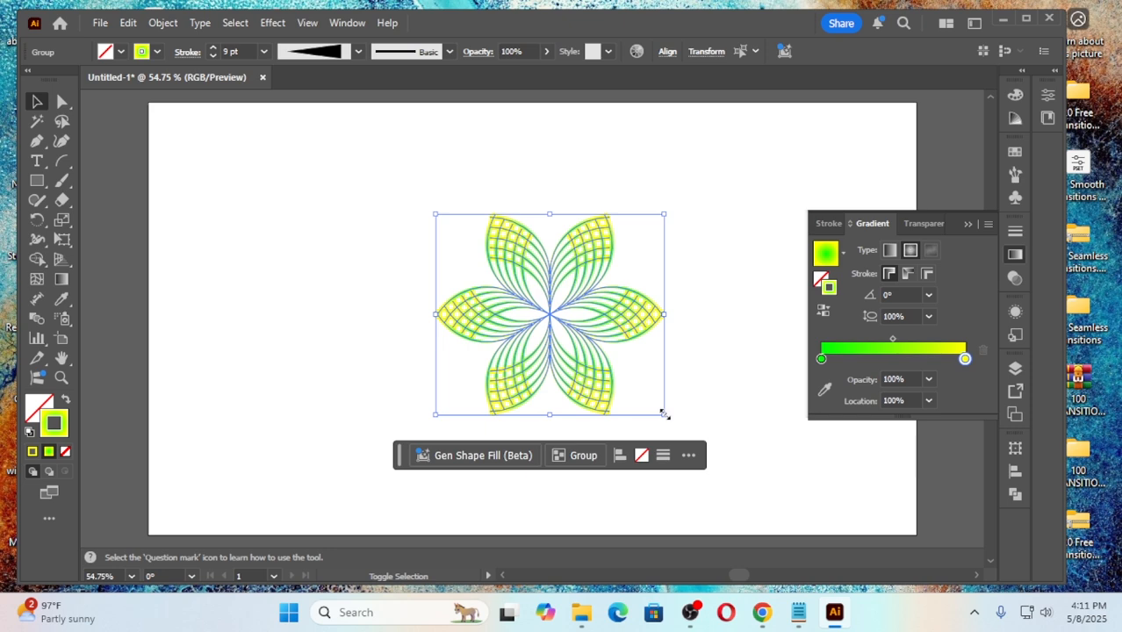
left_click_drag(668, 408, 748, 481)
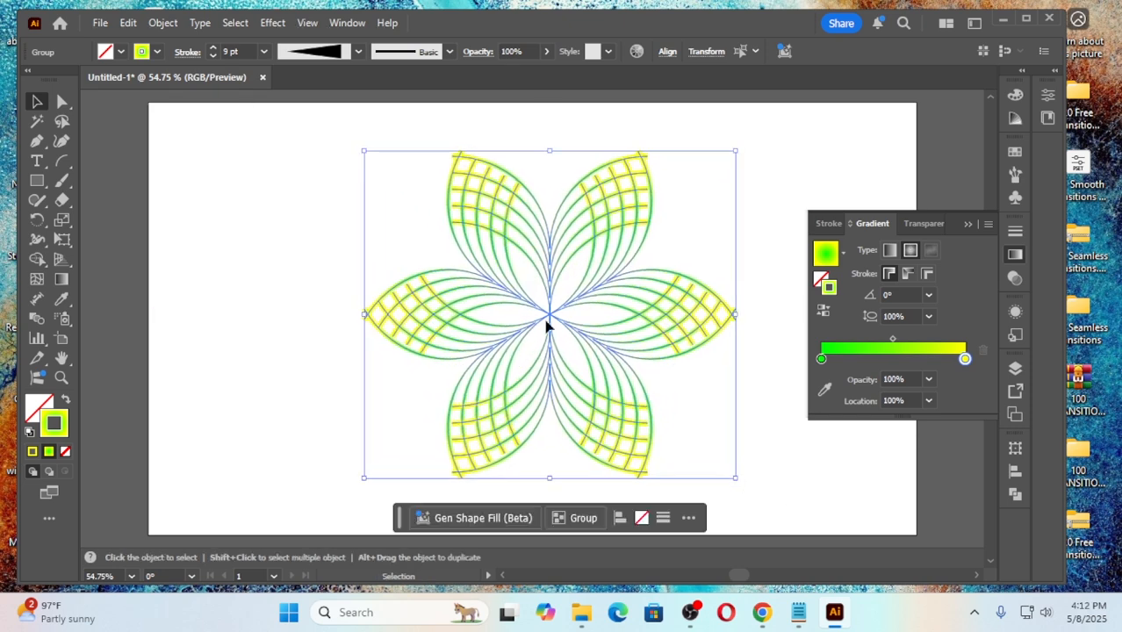
left_click(792, 196)
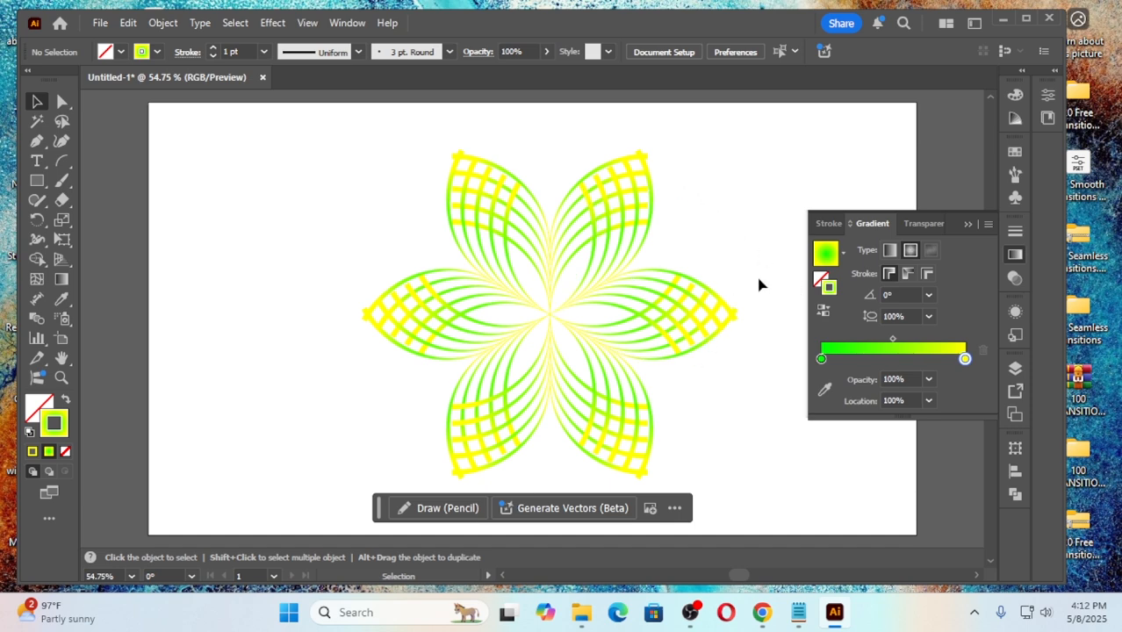
left_click(966, 225)
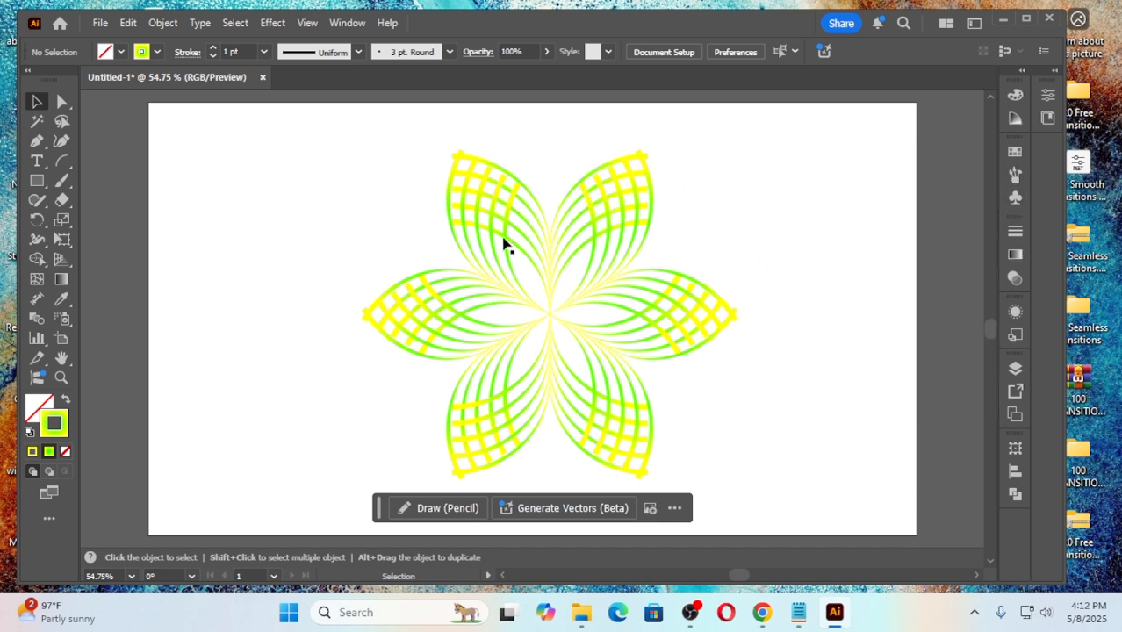
Step: Draw a rectangle over the artboard and extend its left and top edges so that it covers the artboard completely
left_click(37, 181)
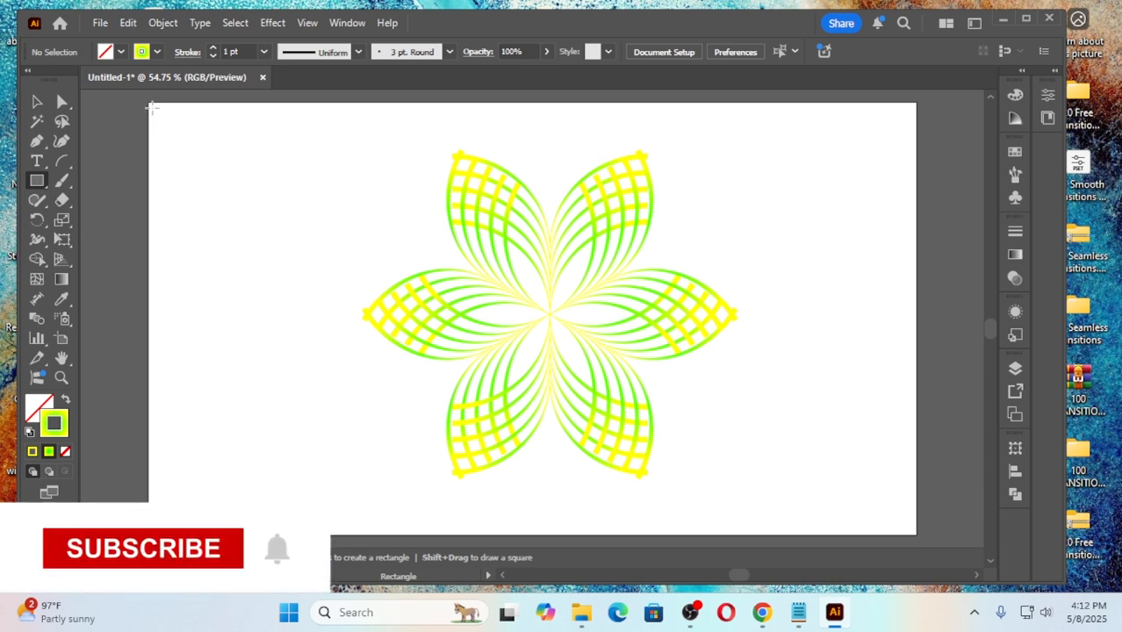
left_click_drag(152, 110, 918, 404)
scroll(454, 252, "up", 5)
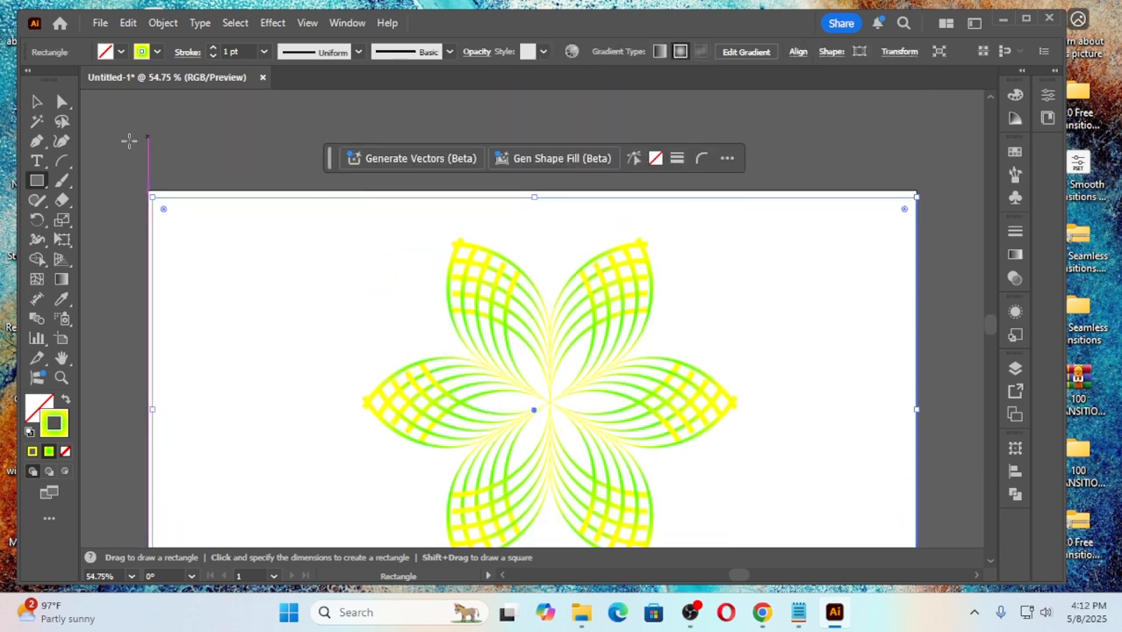
left_click(37, 101)
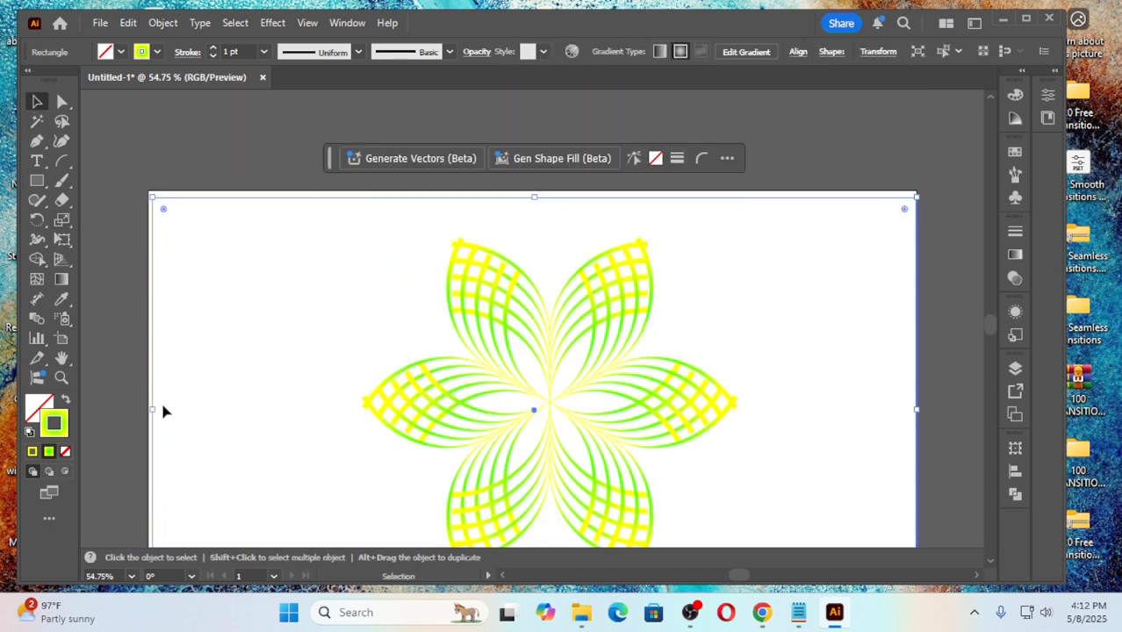
left_click_drag(152, 410, 147, 413)
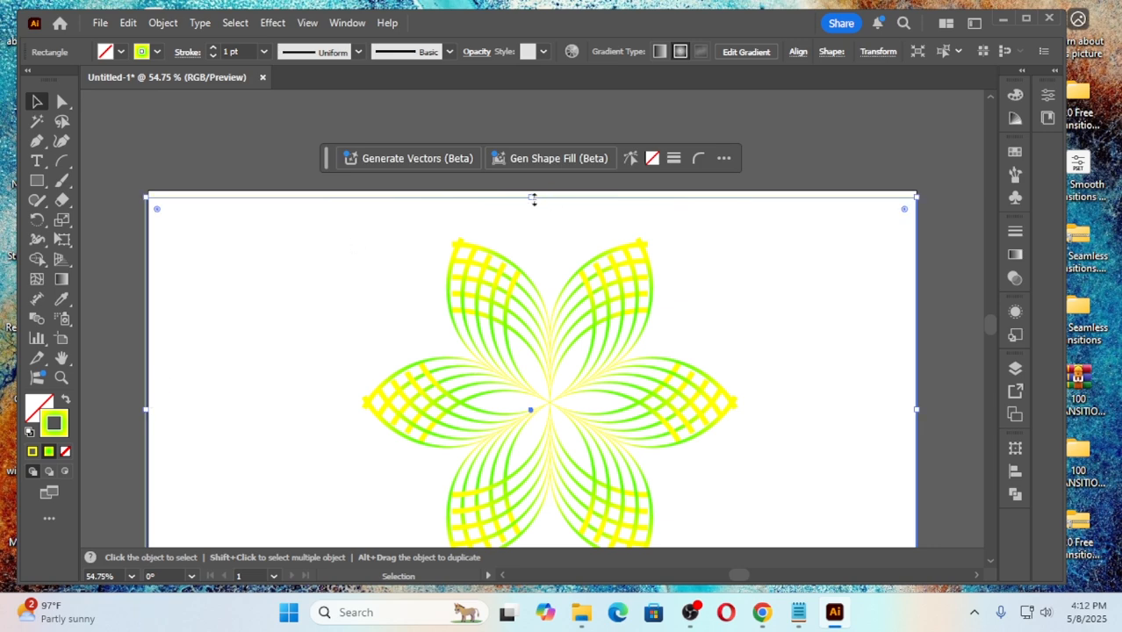
left_click_drag(534, 196, 534, 190)
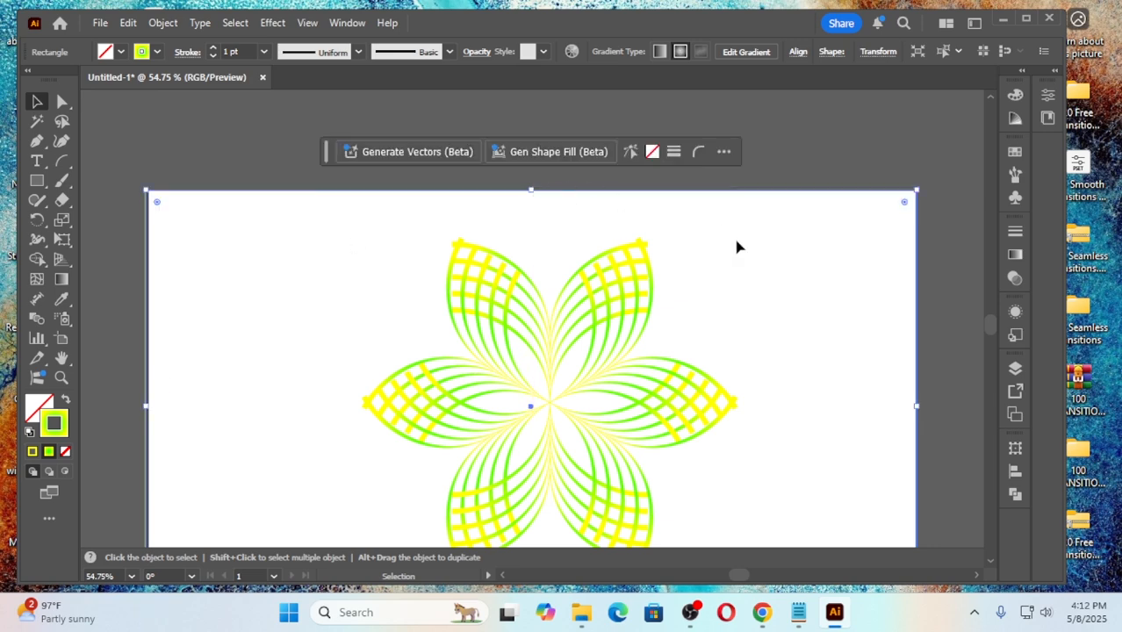
scroll(781, 303, "down", 3)
scroll(787, 304, "down", 1)
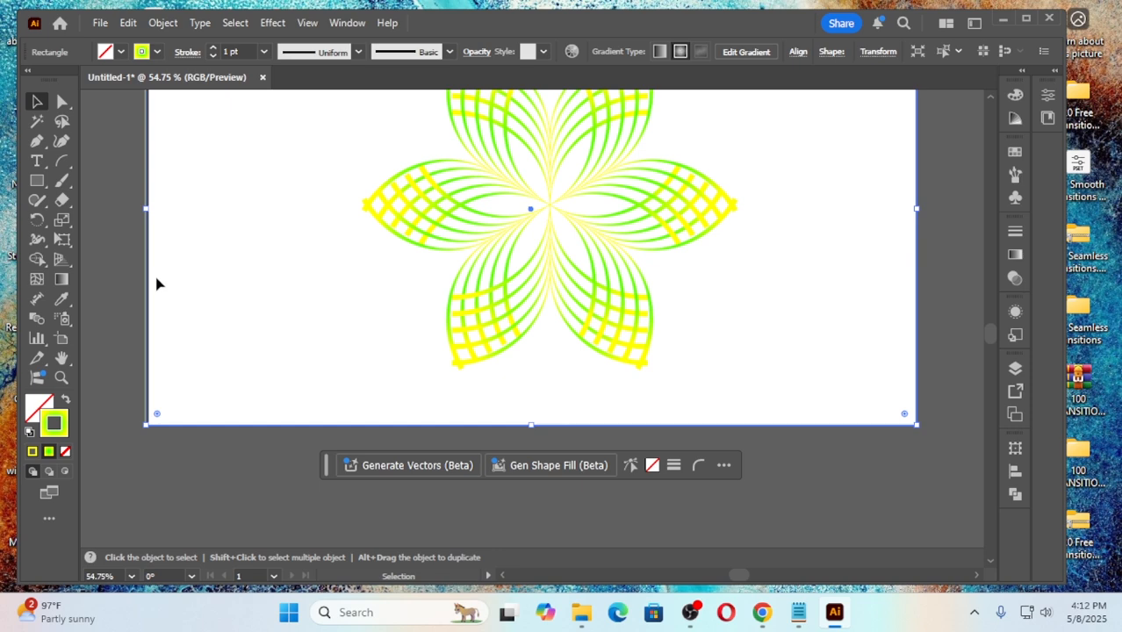
Step: Fill the artboard-sized rectangle with the near-black color 0F0202
left_click(37, 405)
double_click(36, 405)
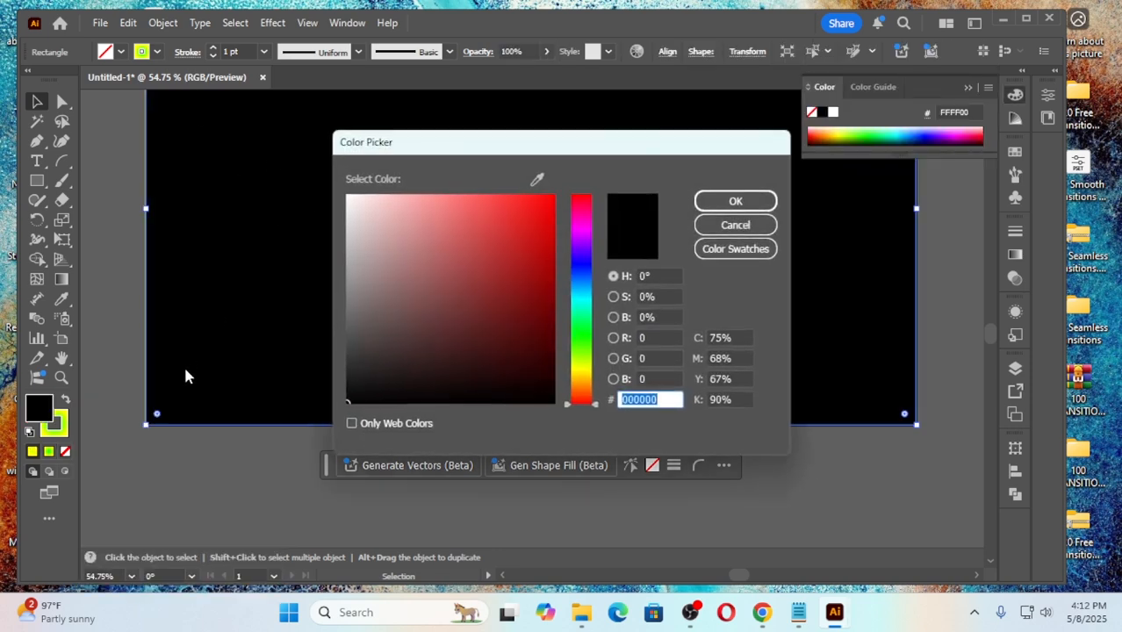
left_click(739, 205)
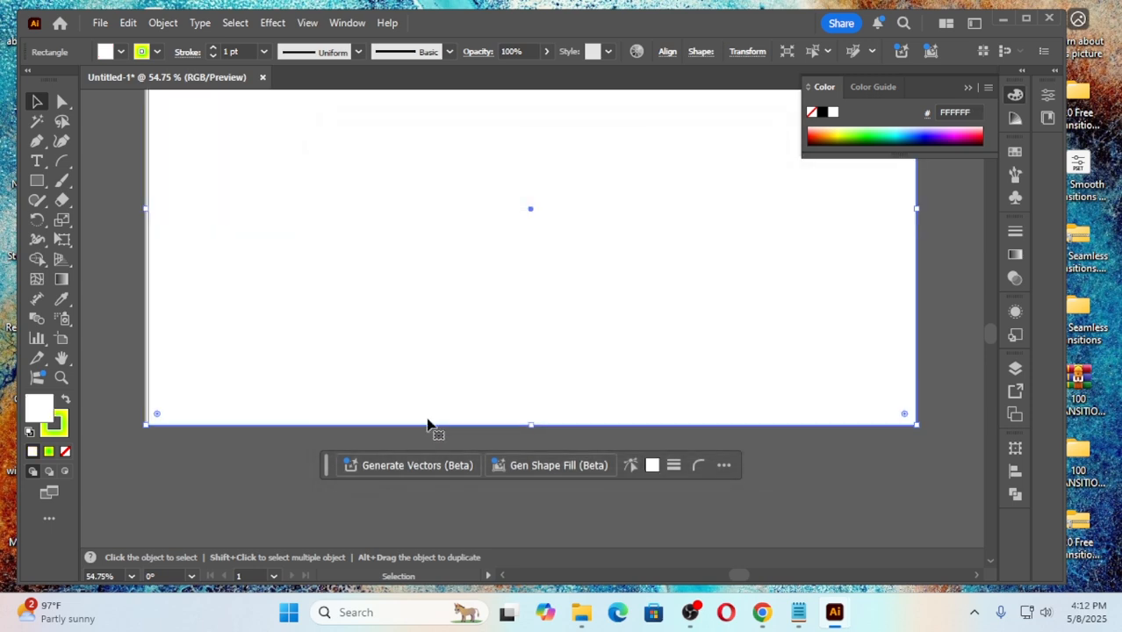
double_click(40, 409)
left_click(533, 380)
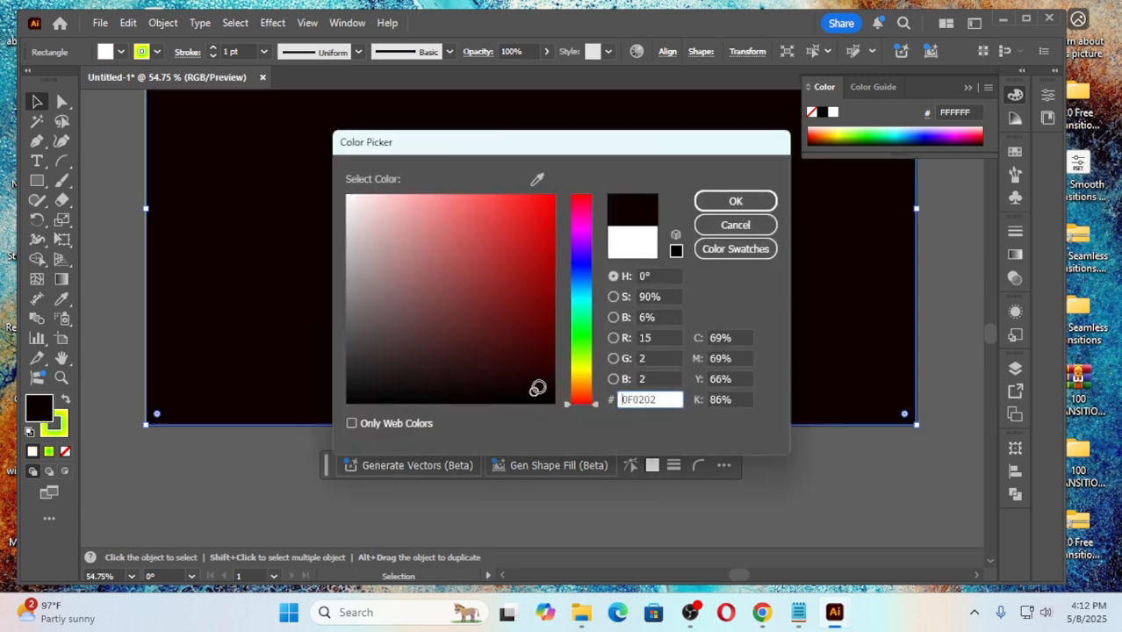
left_click(735, 202)
Step: Send the dark rectangle to the back, behind the flower, and deselect it
scroll(676, 351, "up", 4)
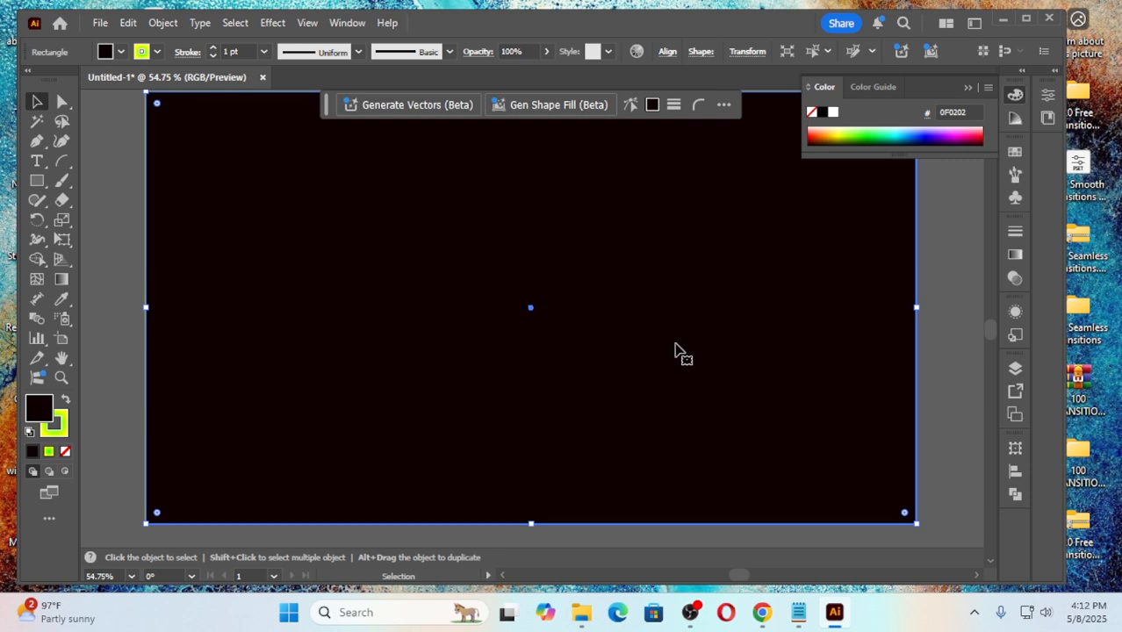
scroll(672, 346, "down", 1)
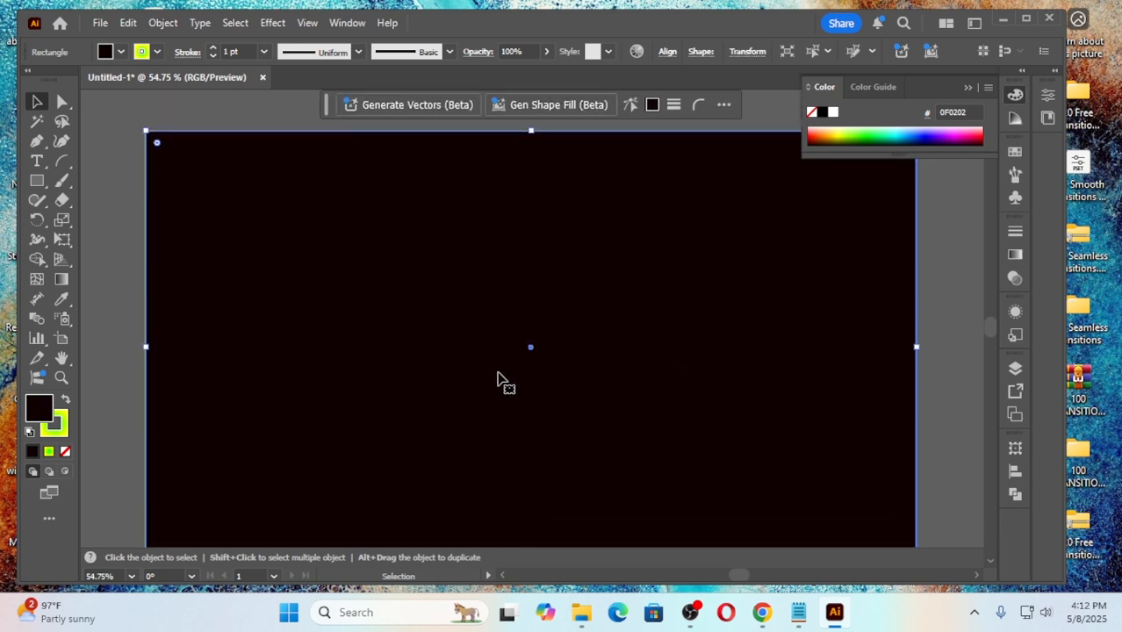
right_click(585, 289)
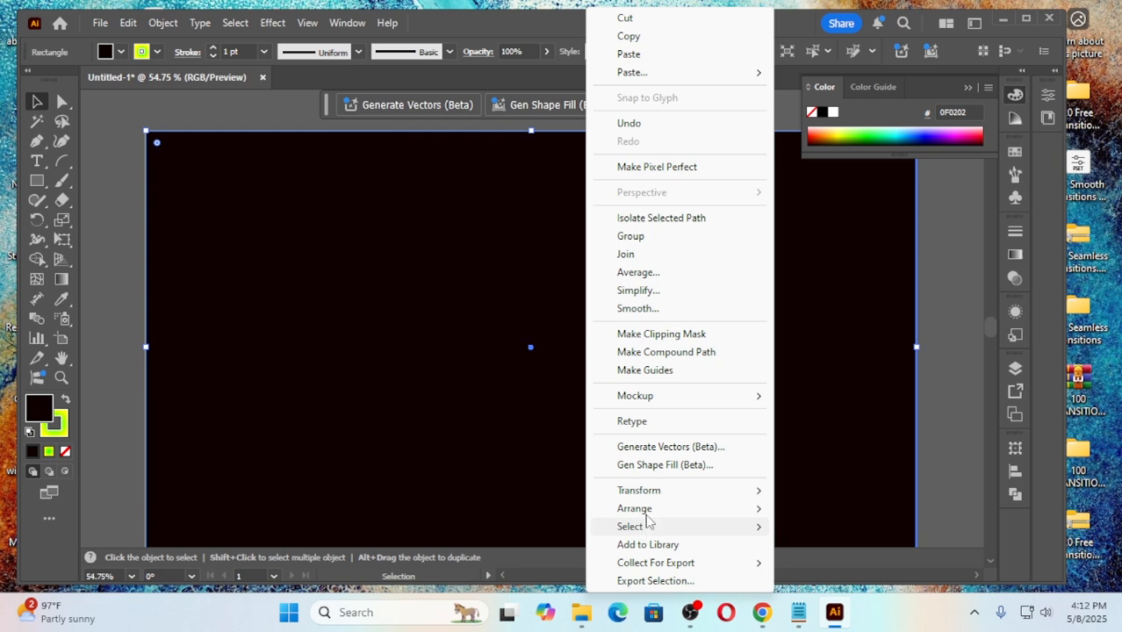
mouse_move(650, 509)
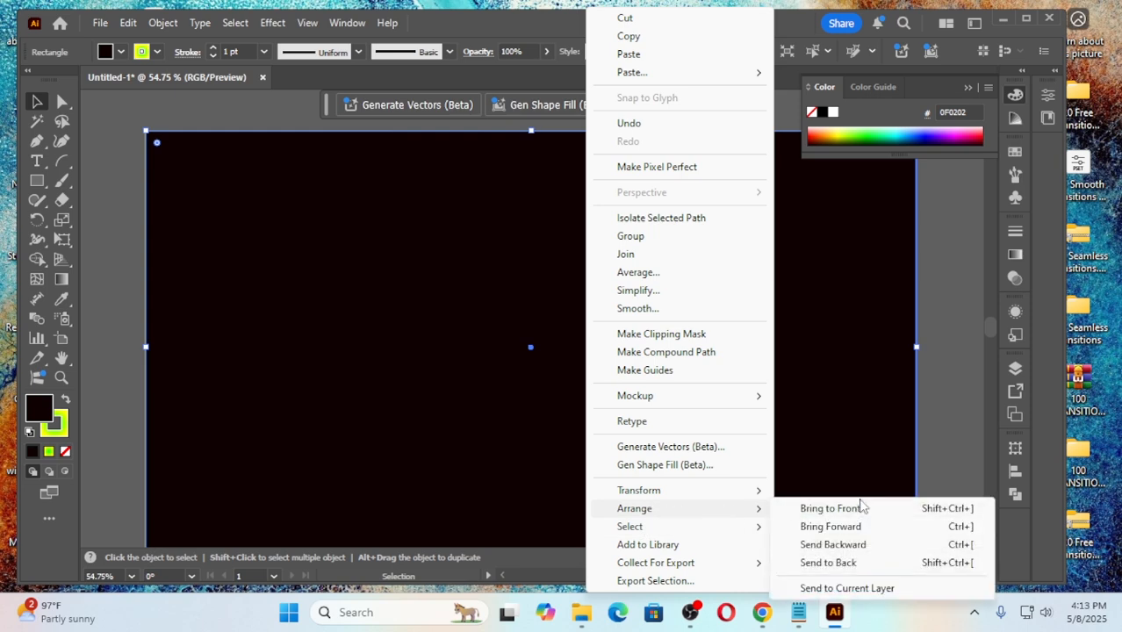
left_click(838, 563)
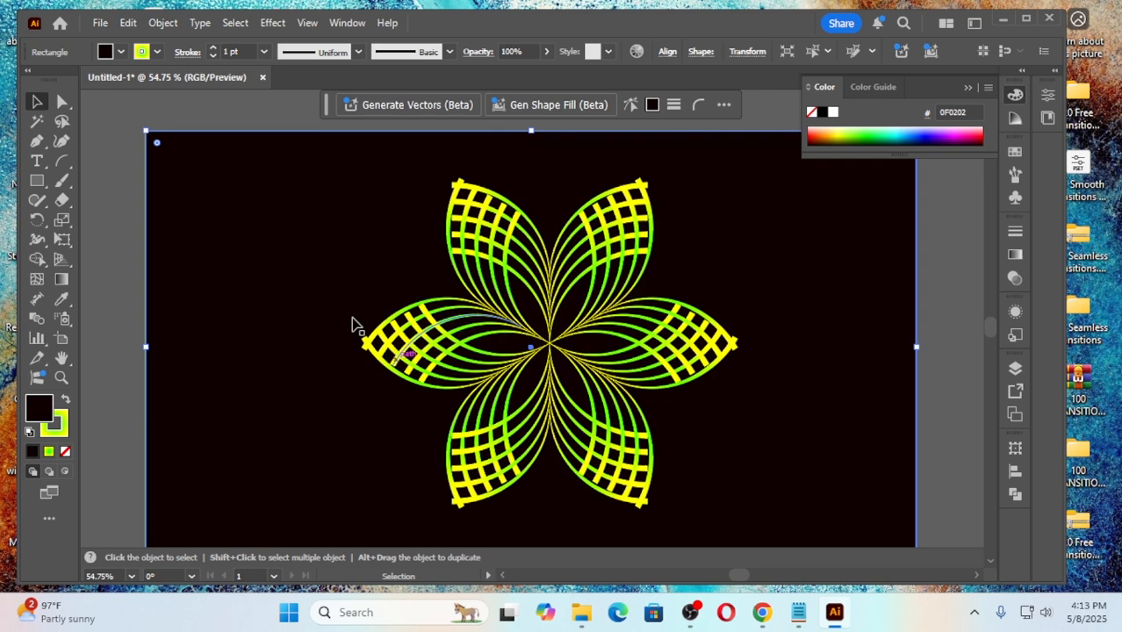
left_click(113, 270)
scroll(651, 401, "down", 1)
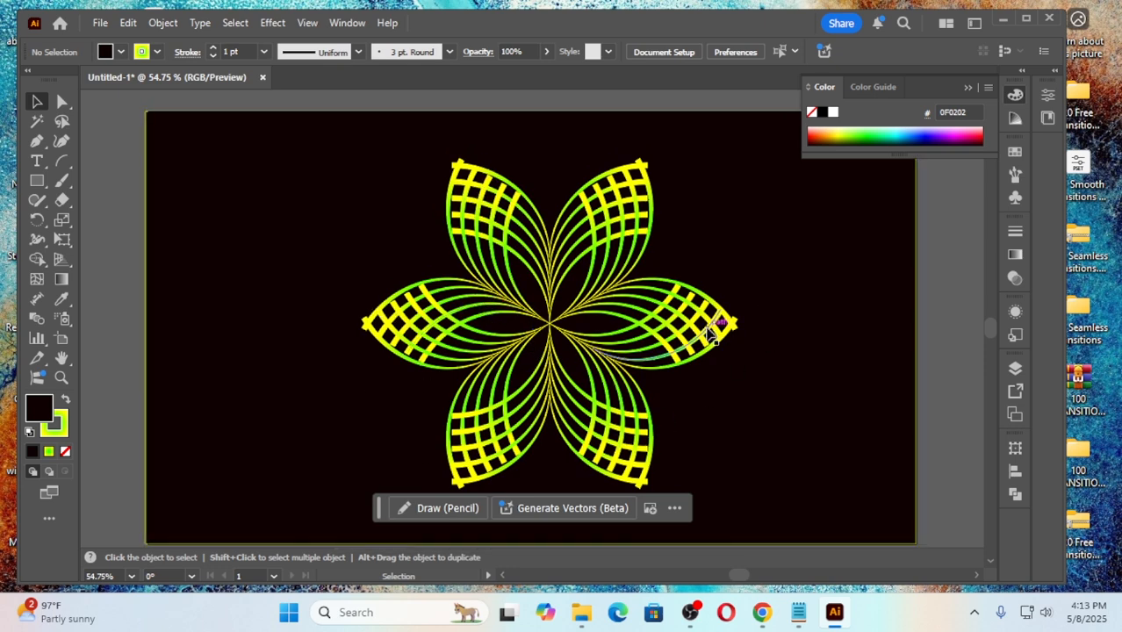
scroll(790, 308, "down", 3)
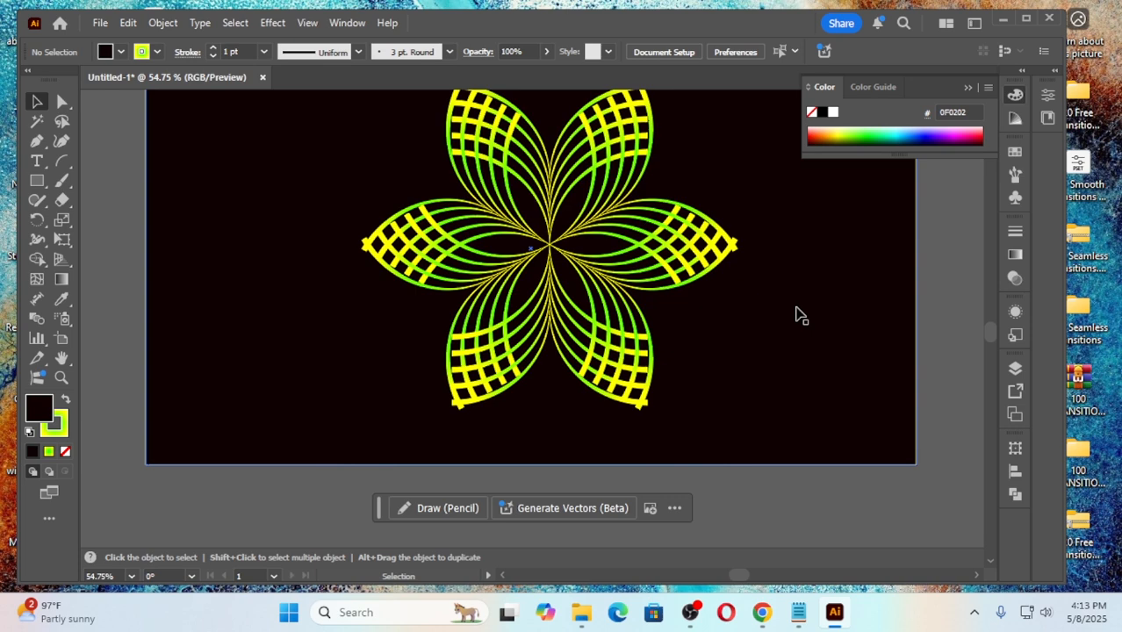